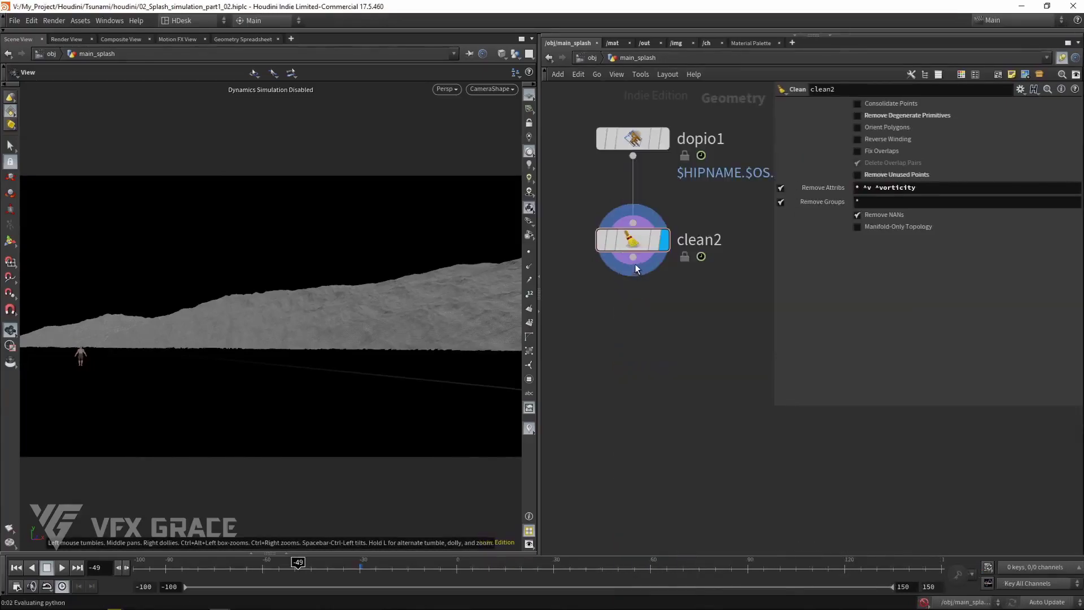
Place an Attribute Cast node below clean2 in the main_splash network.
{"action": "left_click", "coordinate": [633, 353]}
{"action": "left_click", "coordinate": [670, 348]}
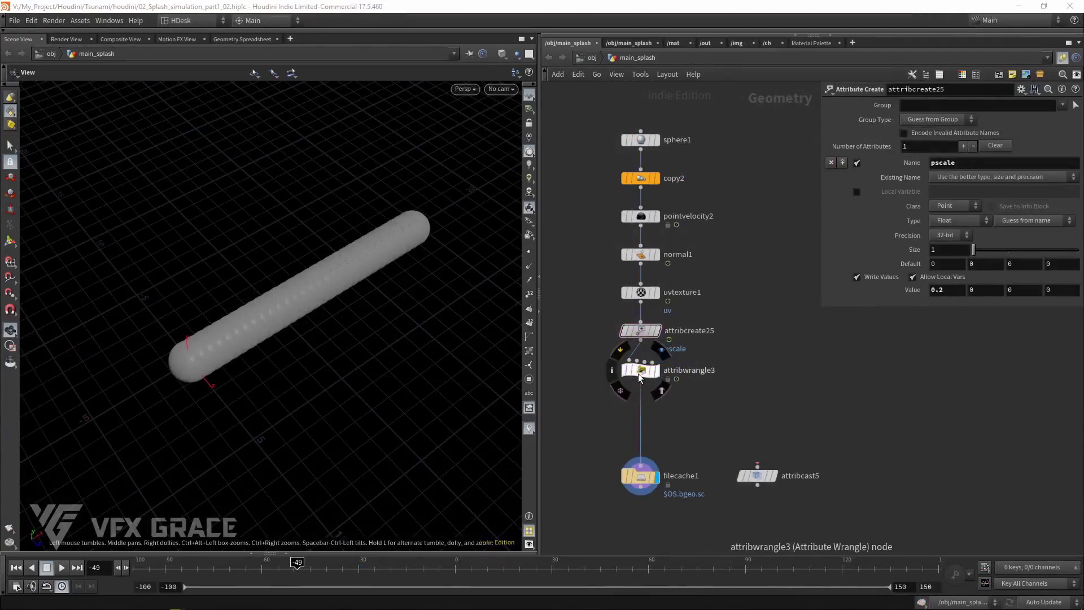
Check the geometry info of attribwrangle3 and show filecache1's point attributes in the Geometry Spreadsheet.
{"action": "middle_click", "coordinate": [638, 374]}
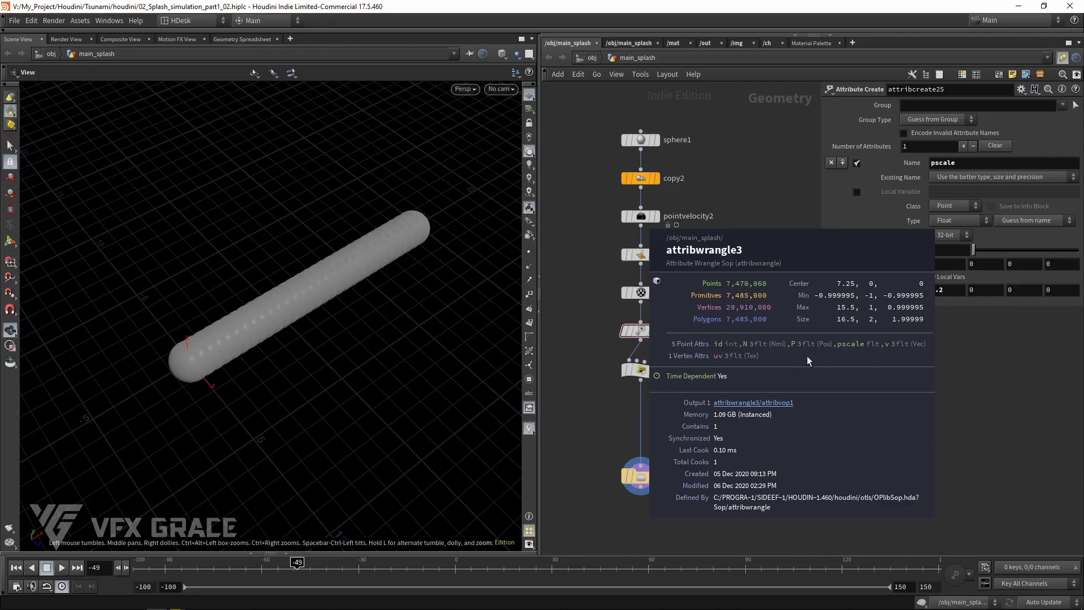
{"action": "middle_click_drag", "start_coordinate": [699, 426], "coordinate": [720, 400]}
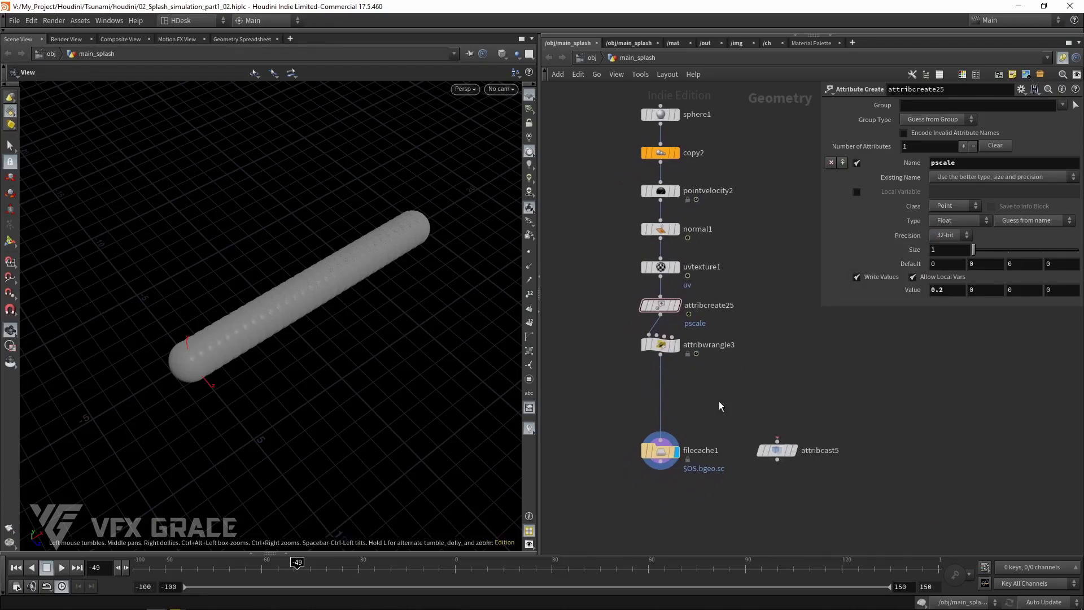
{"action": "left_click", "coordinate": [660, 450]}
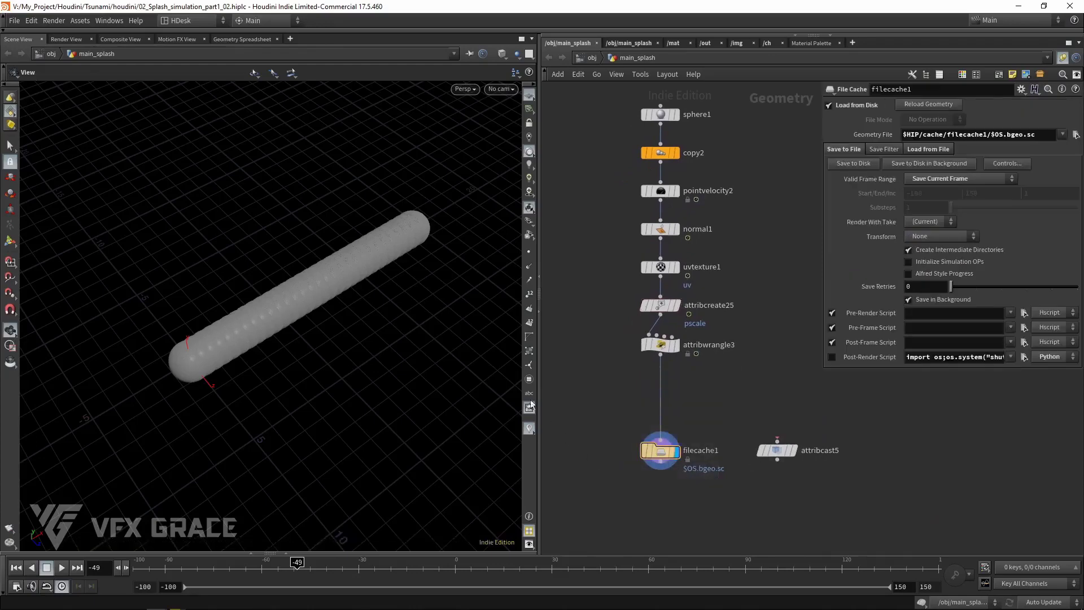
{"action": "left_click", "coordinate": [242, 38]}
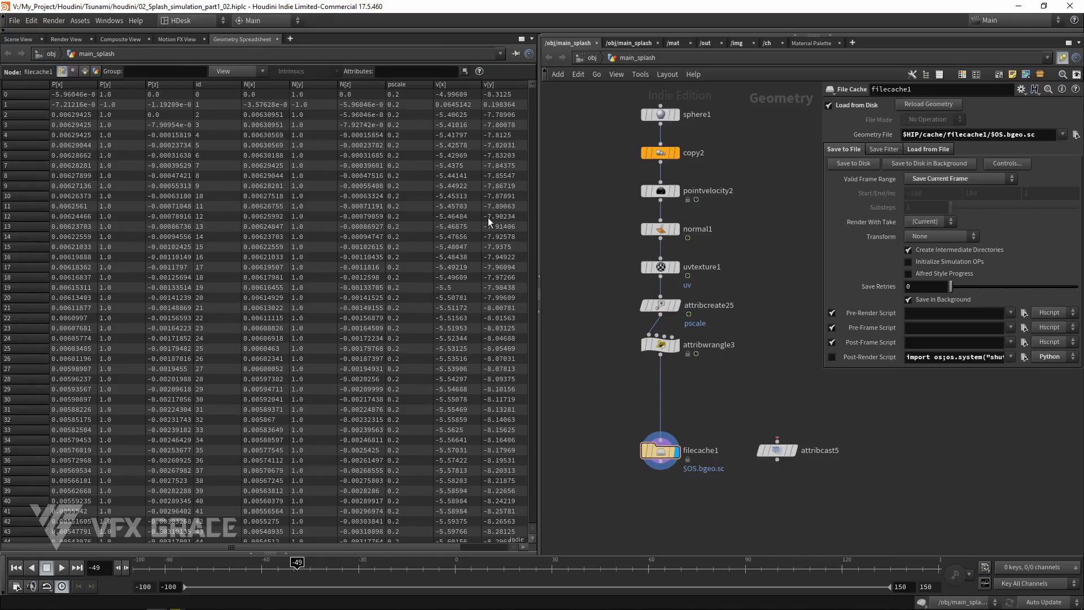
Add an Attribute Create node beside attribwrangle3, without wiring it, to view its default parameters.
{"action": "key", "text": "Tab"}
{"action": "type", "text": "ac"}
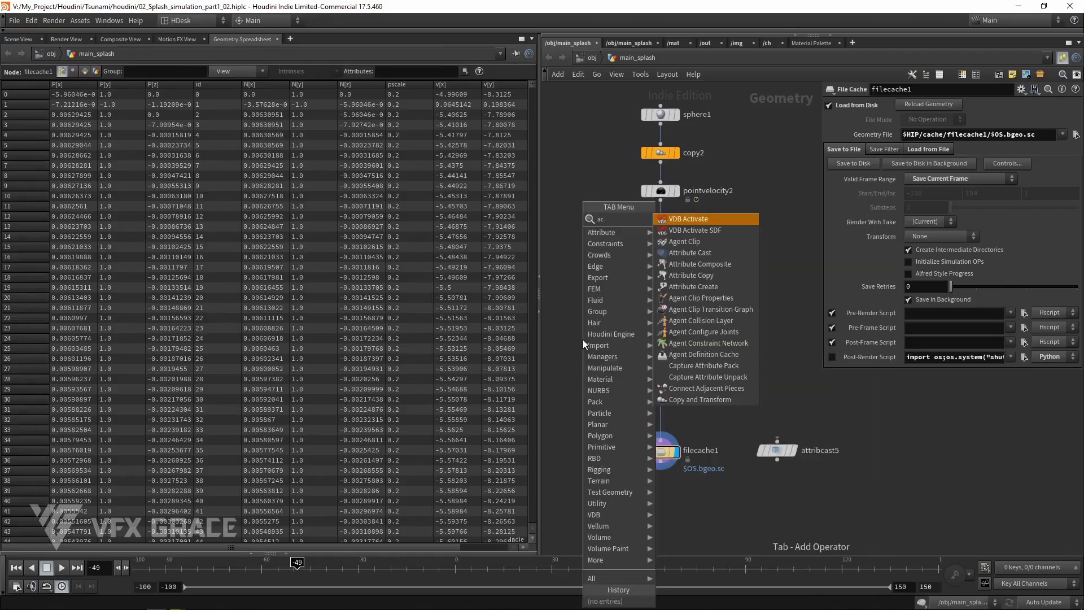
{"action": "left_click", "coordinate": [694, 287]}
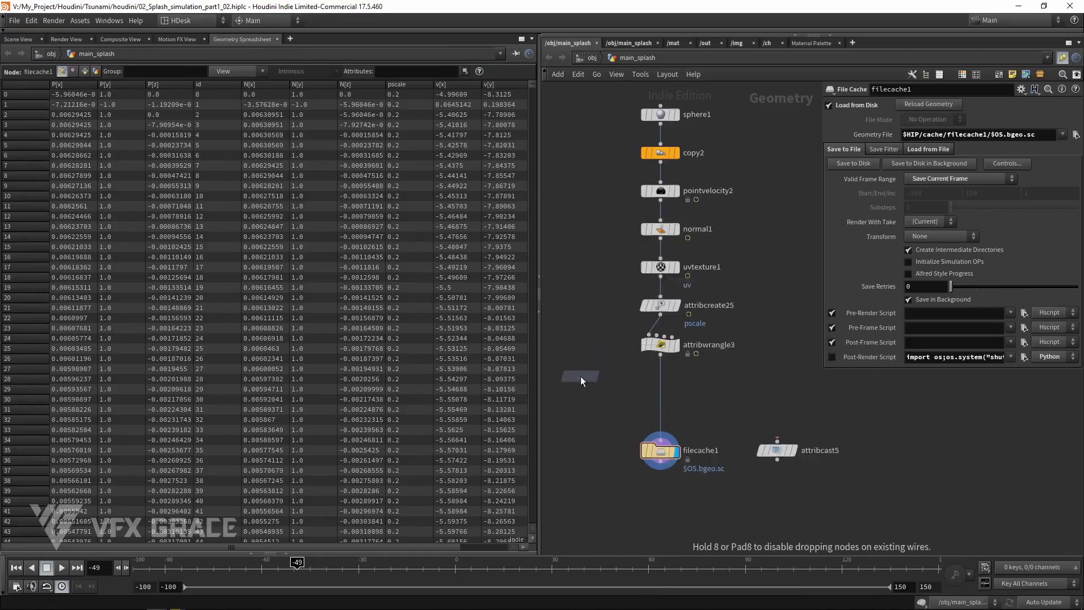
{"action": "left_click", "coordinate": [581, 374]}
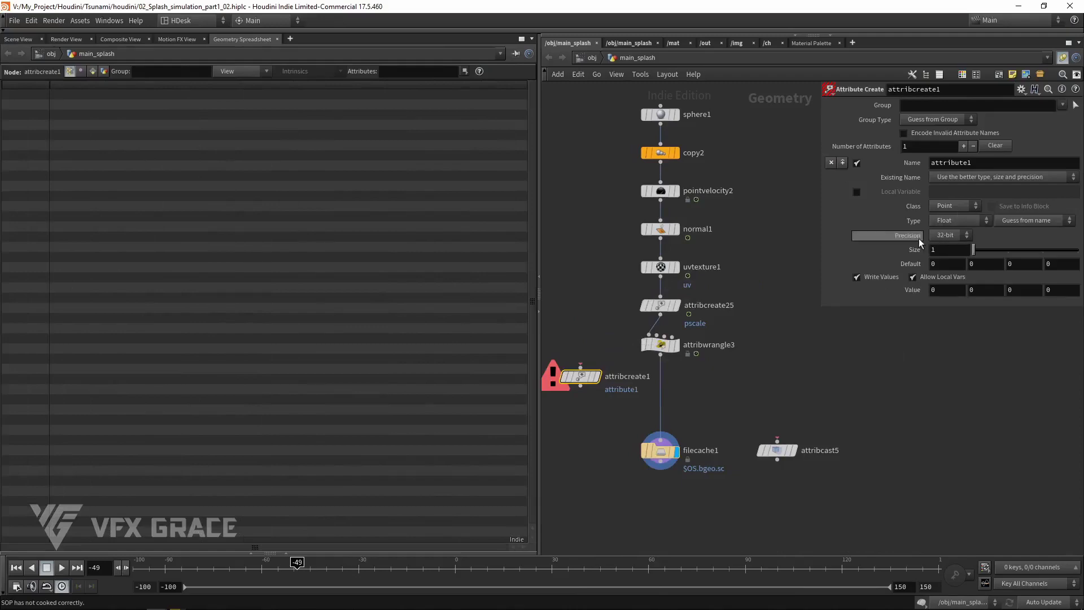
Examine filecache1's point attribute values and the size of its cached file on disk.
{"action": "left_click", "coordinate": [663, 450]}
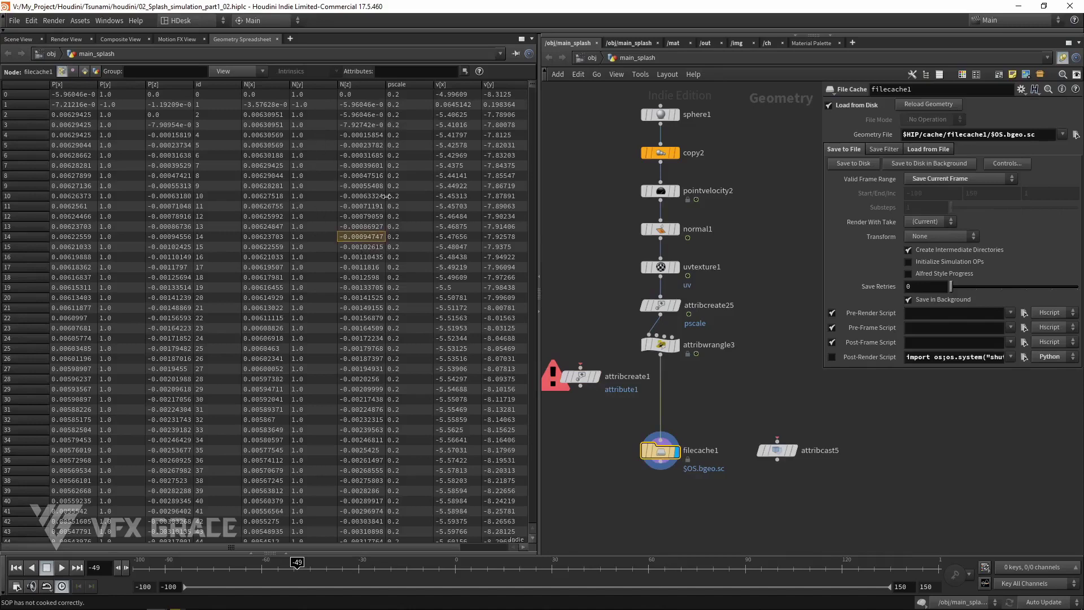
{"action": "left_click_drag", "start_coordinate": [393, 90], "coordinate": [447, 92]}
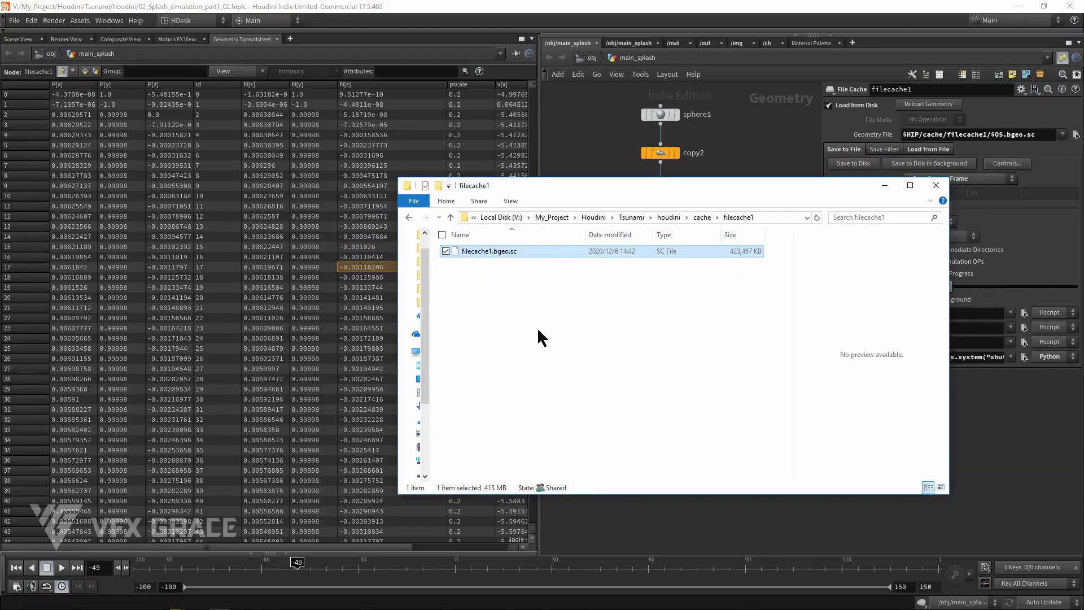
{"action": "left_click", "coordinate": [592, 170]}
Duplicate filecache1 as a second file cache and wire attribcast5 between attribwrangle3 and the copy.
{"action": "left_click_drag", "start_coordinate": [664, 451], "coordinate": [728, 412], "text": "alt"}
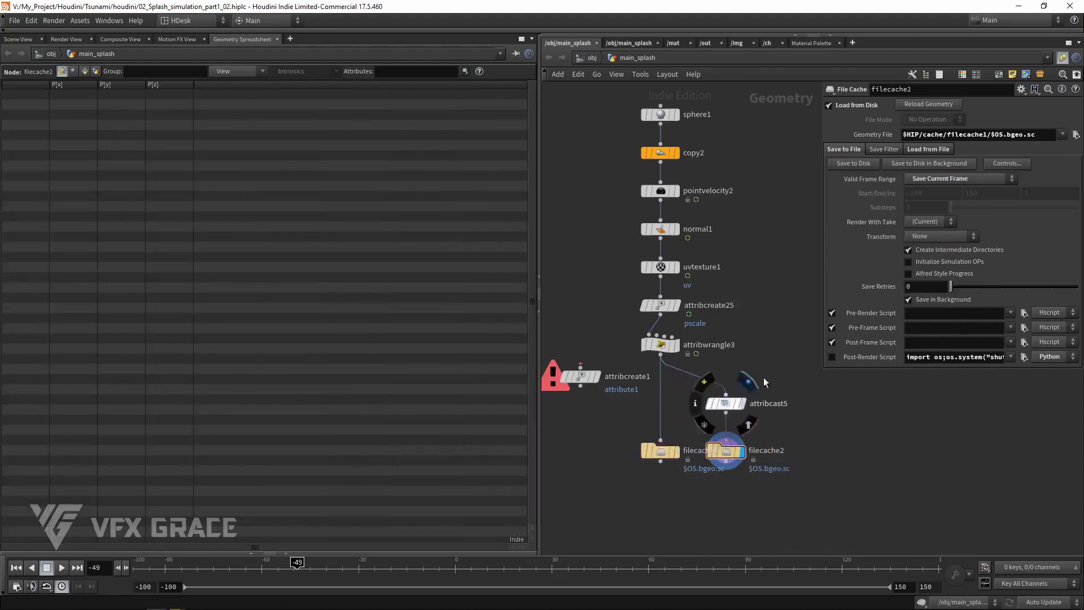
{"action": "scroll", "coordinate": [731, 385], "scroll_direction": "up", "scroll_amount": 2}
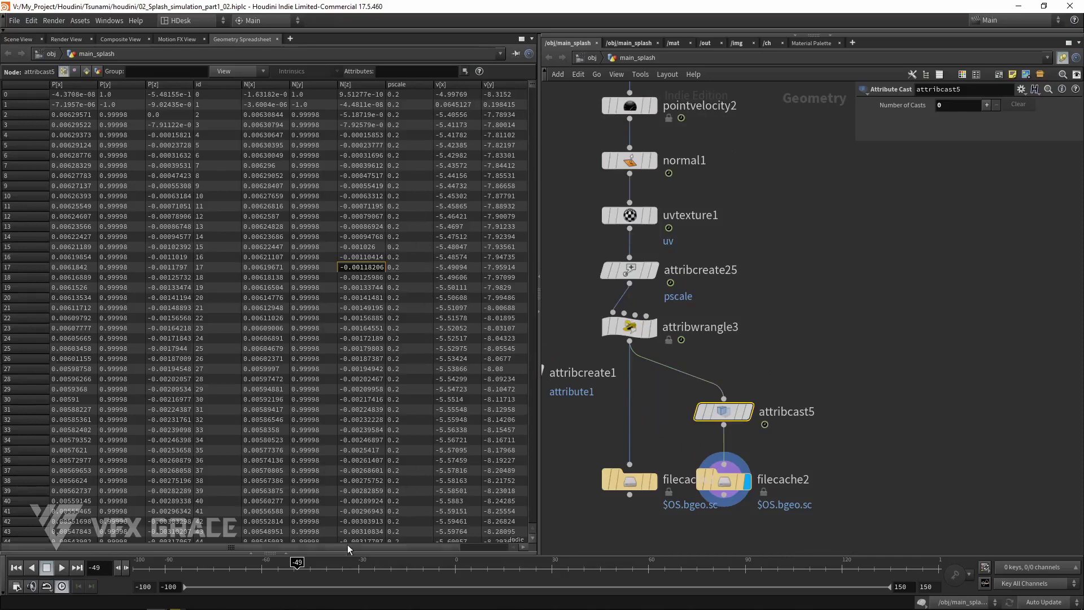
{"action": "left_click_drag", "start_coordinate": [347, 546], "coordinate": [429, 546]}
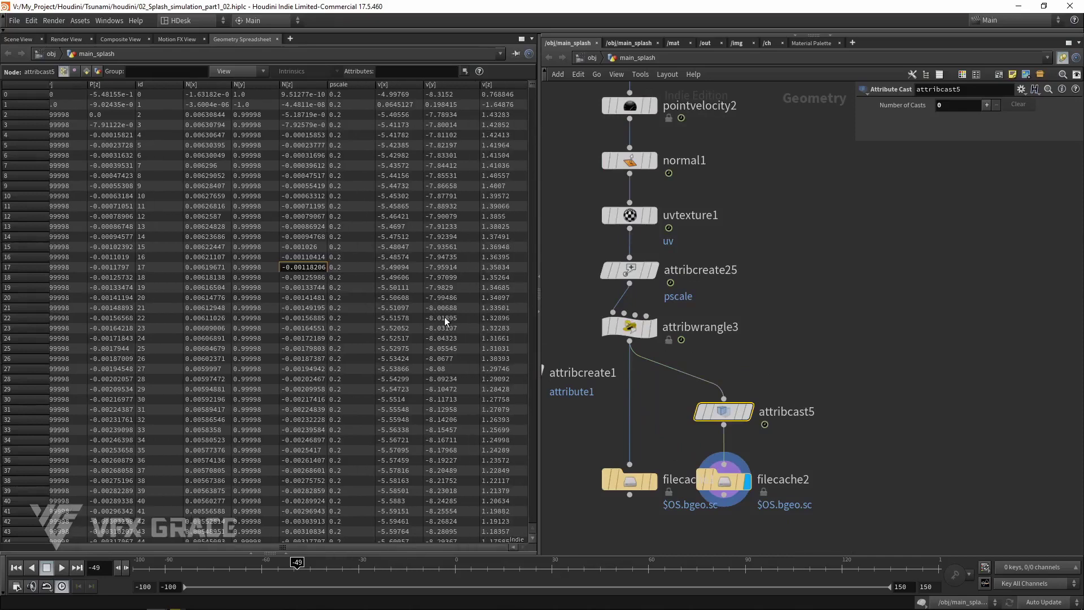
Add a cast to attribcast5 that converts point attribute v to 16-bit float, and compare the values with the node bypassed.
{"action": "left_click", "coordinate": [987, 105]}
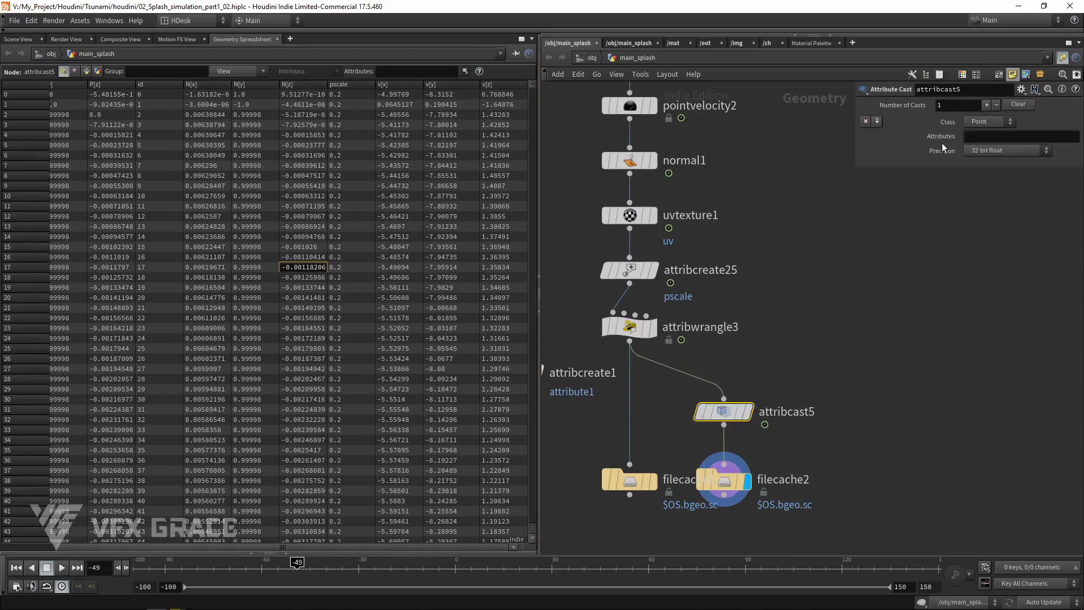
{"action": "left_click", "coordinate": [988, 136]}
{"action": "left_click", "coordinate": [1006, 150]}
{"action": "left_click", "coordinate": [992, 224]}
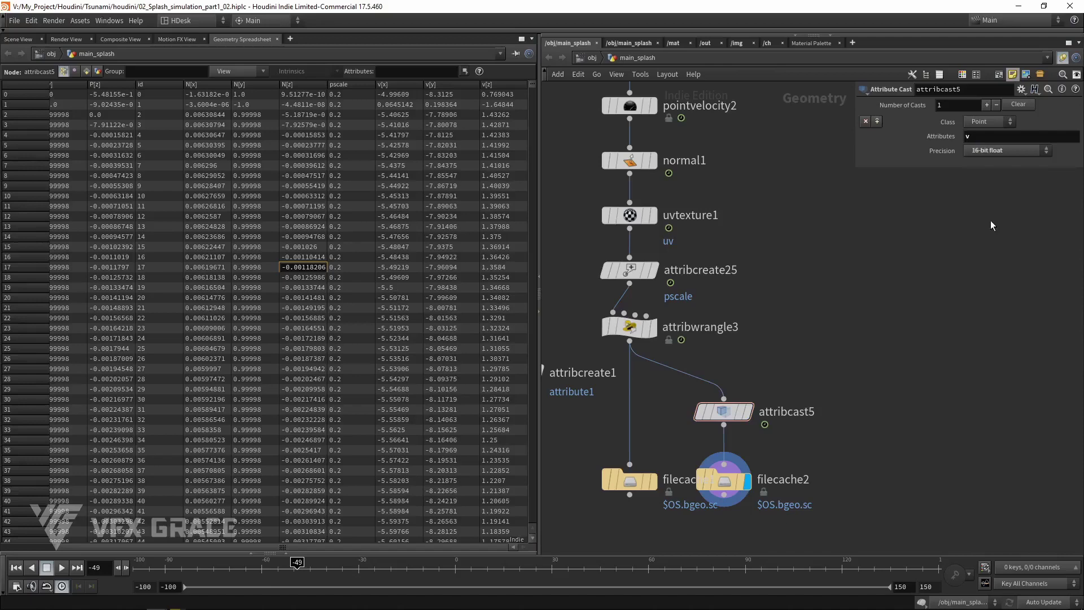
{"action": "mouse_move", "coordinate": [698, 414]}
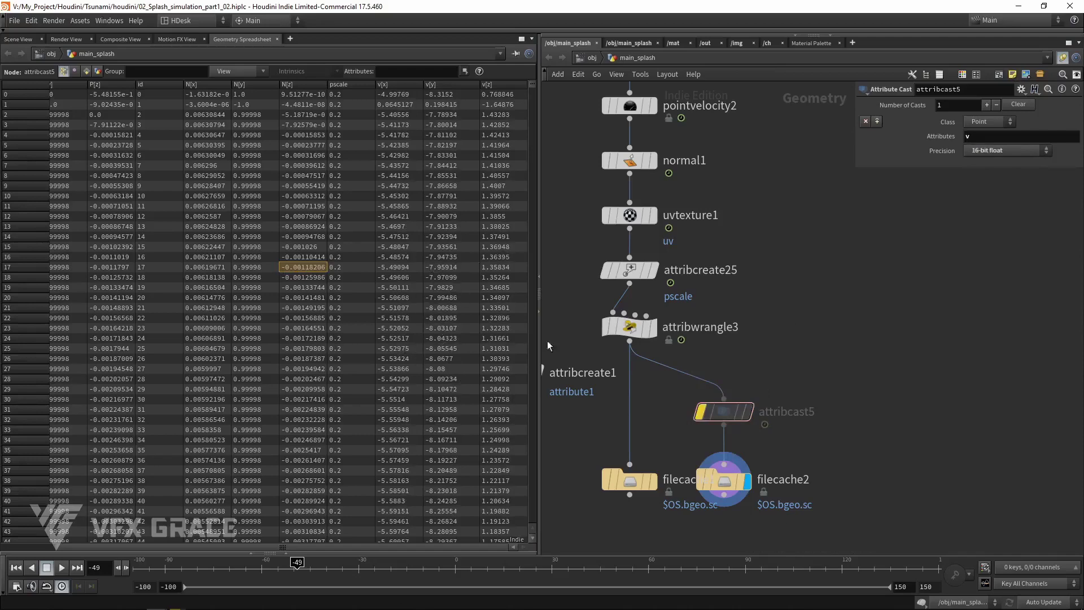
{"action": "left_click", "coordinate": [699, 415]}
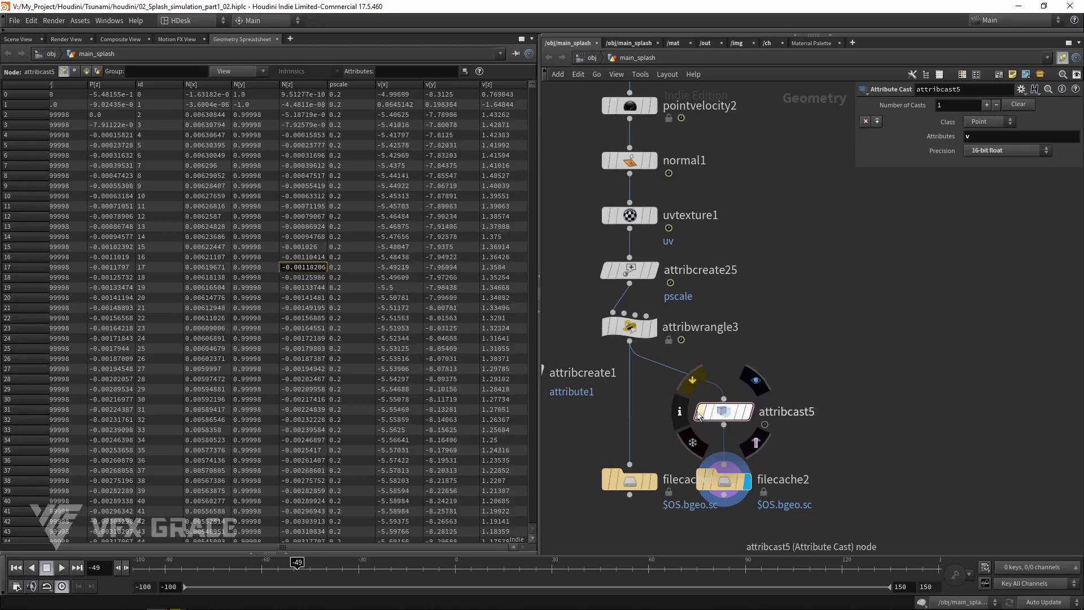
Add P to the attributes of attribcast5's 16-bit point cast and check the position values in the spreadsheet.
{"action": "left_click", "coordinate": [979, 142]}
{"action": "type", "text": "P"}
{"action": "key", "text": "Return"}
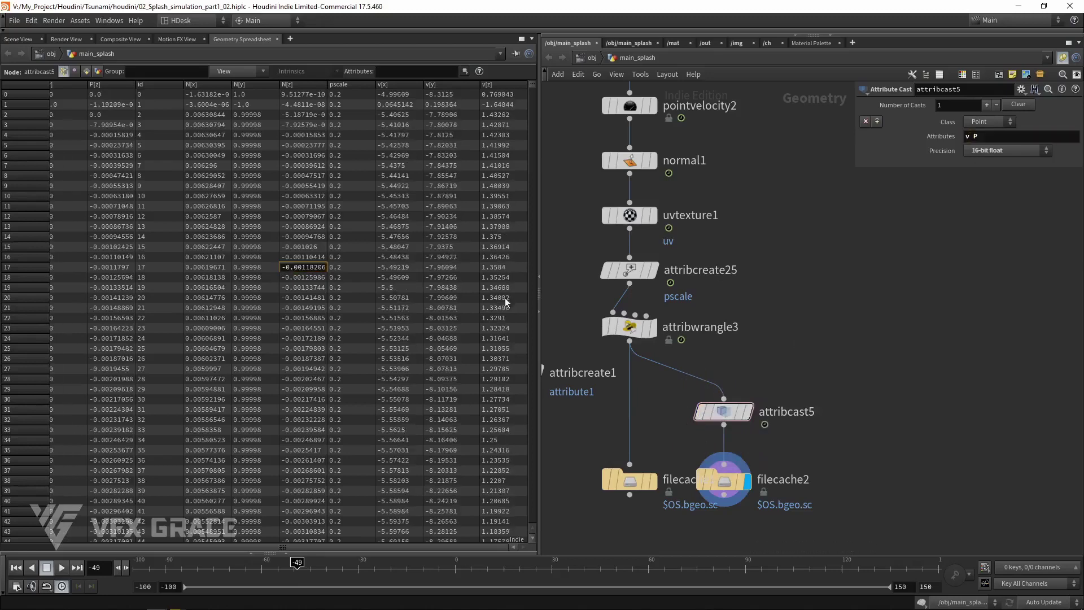
{"action": "left_click_drag", "start_coordinate": [232, 547], "coordinate": [113, 548]}
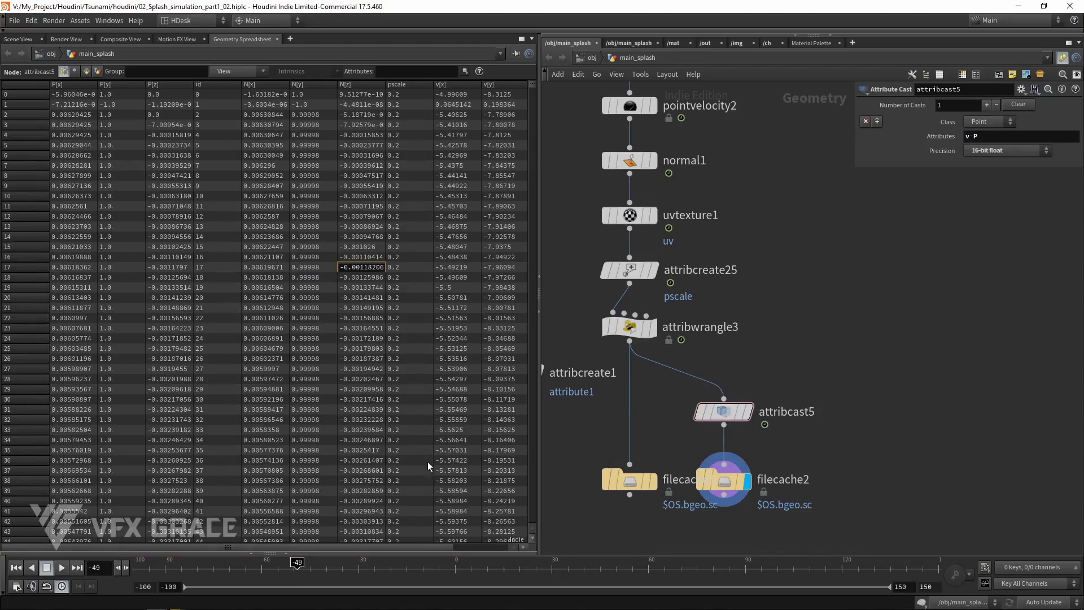
{"action": "mouse_move", "coordinate": [699, 416]}
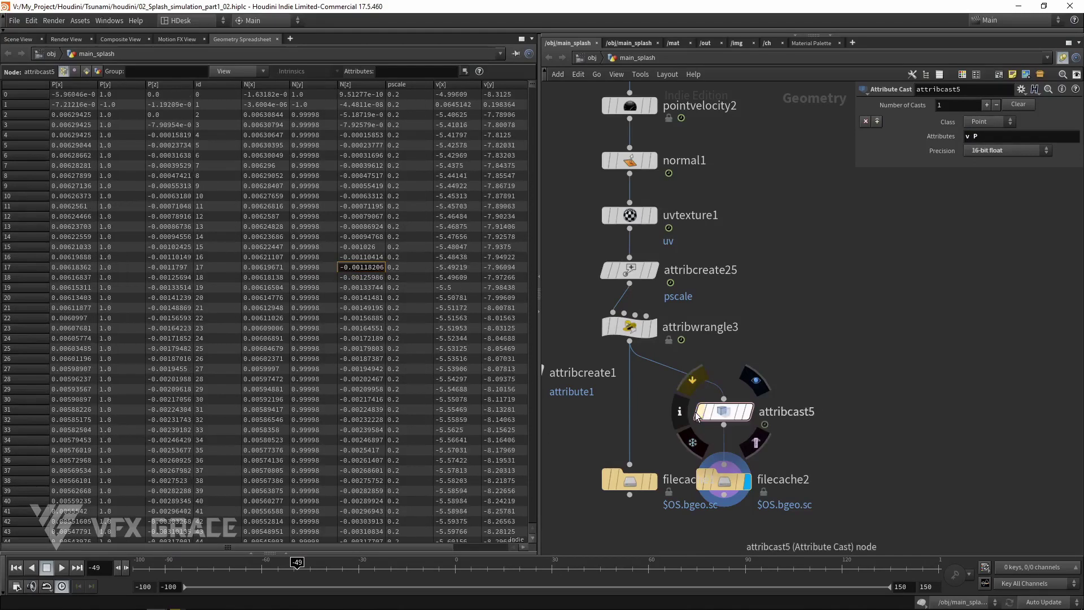
Add N to the attributes of attribcast5's point cast and compare the normals with the node bypassed and active.
{"action": "left_click", "coordinate": [999, 136]}
{"action": "type", "text": "N"}
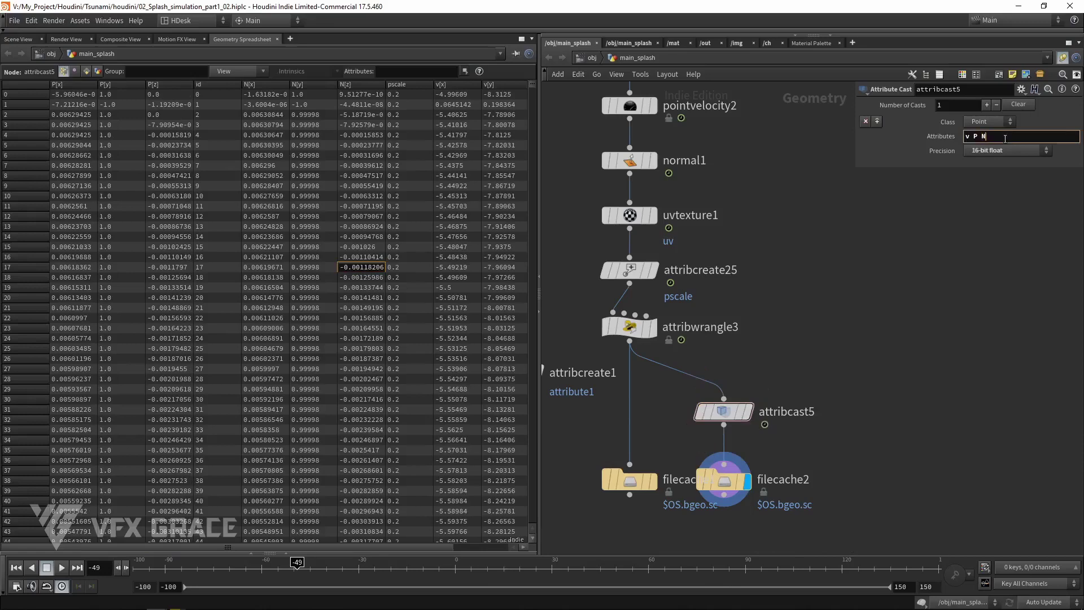
{"action": "key", "text": "Return"}
{"action": "mouse_move", "coordinate": [695, 415]}
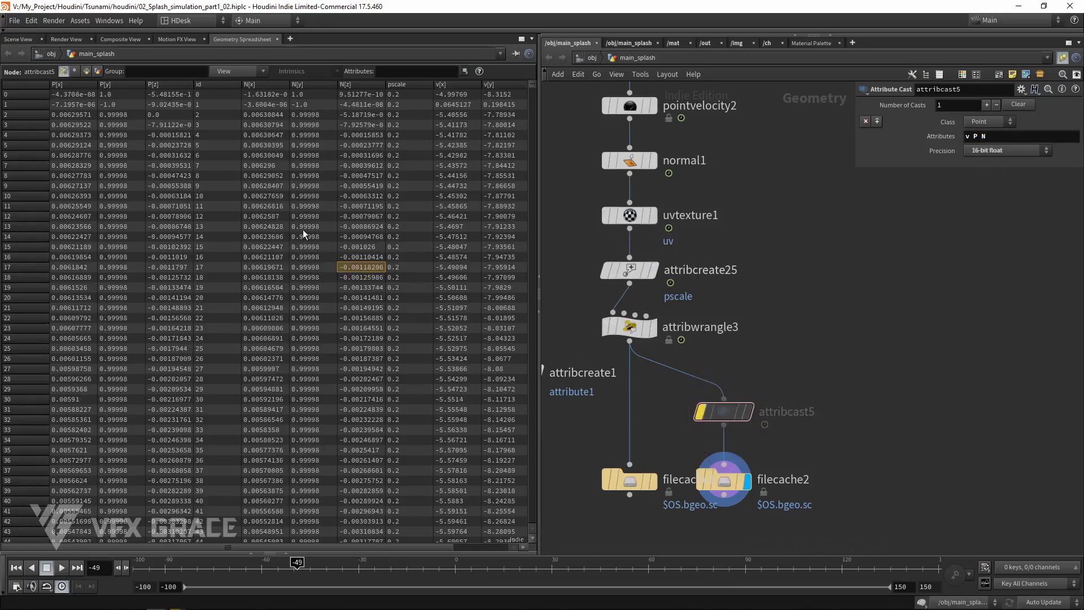
{"action": "left_click", "coordinate": [700, 412]}
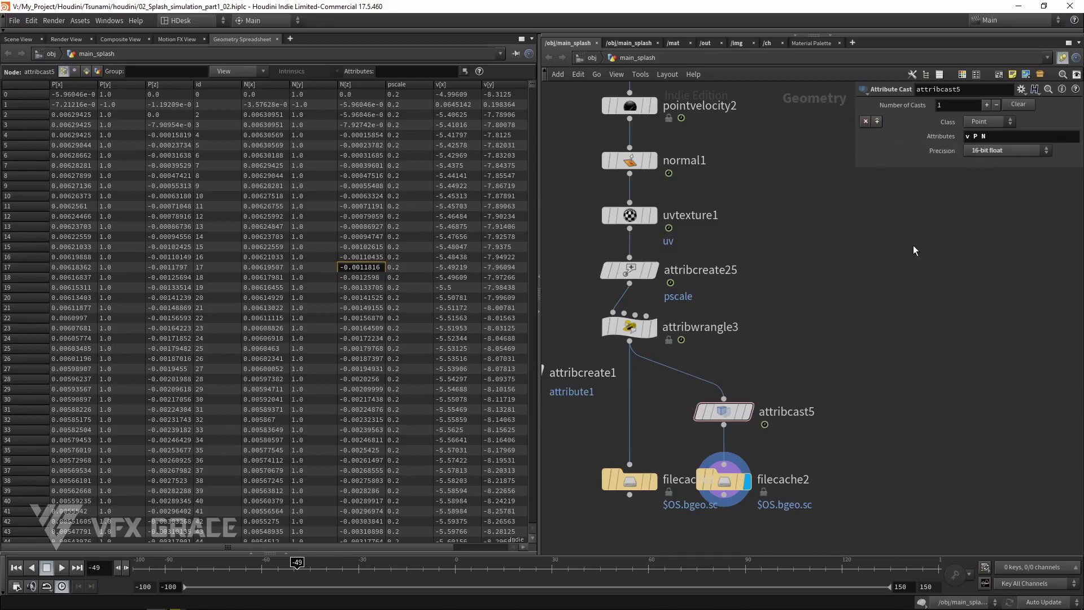
Add a second cast to attribcast5 that converts vertex attribute uv to 16-bit float, and compare the uv values with the node bypassed.
{"action": "middle_click", "coordinate": [710, 310]}
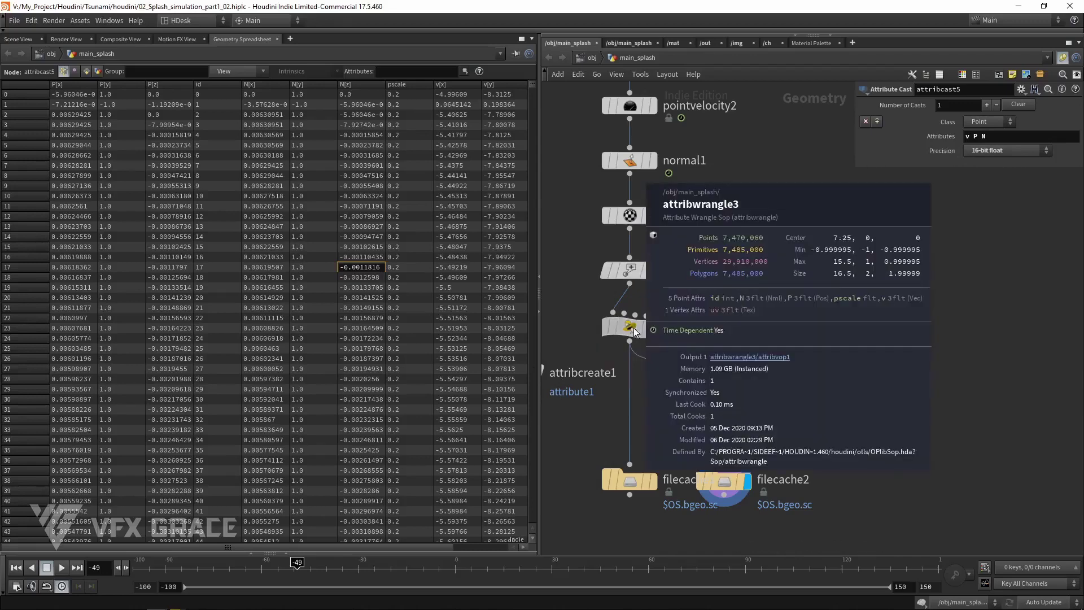
{"action": "left_click", "coordinate": [722, 411]}
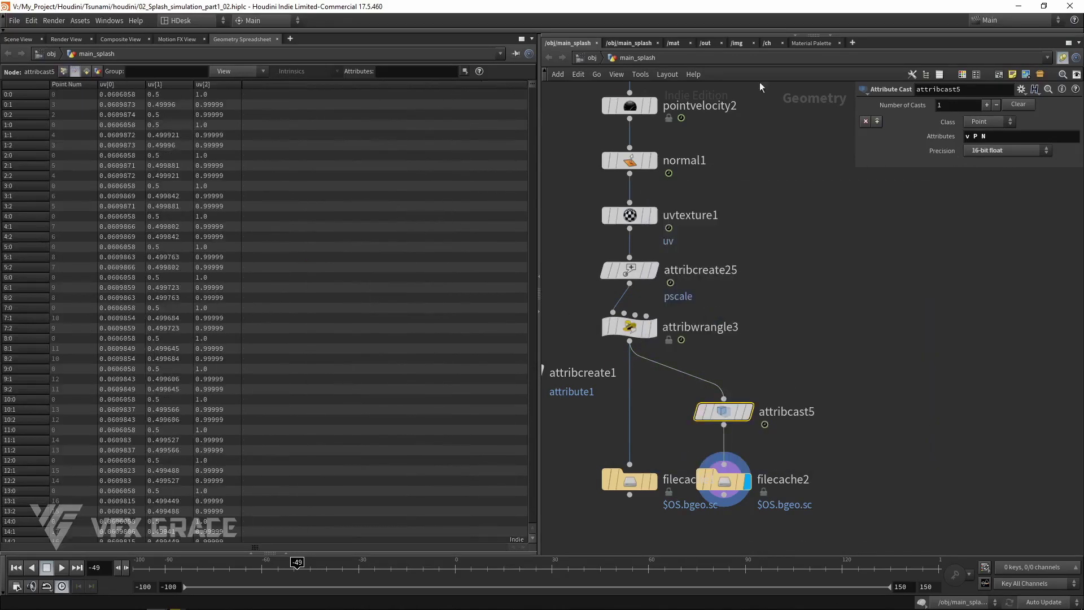
{"action": "left_click", "coordinate": [877, 121]}
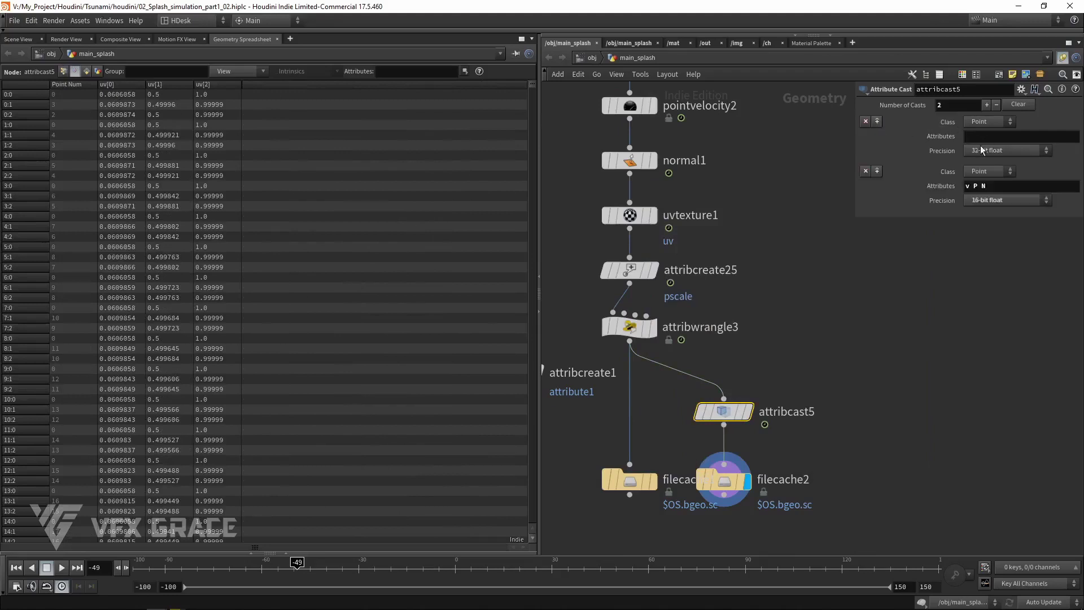
{"action": "left_click", "coordinate": [982, 125]}
{"action": "left_click", "coordinate": [977, 167]}
{"action": "left_click", "coordinate": [1005, 136]}
{"action": "type", "text": "uv"}
{"action": "left_click", "coordinate": [994, 151]}
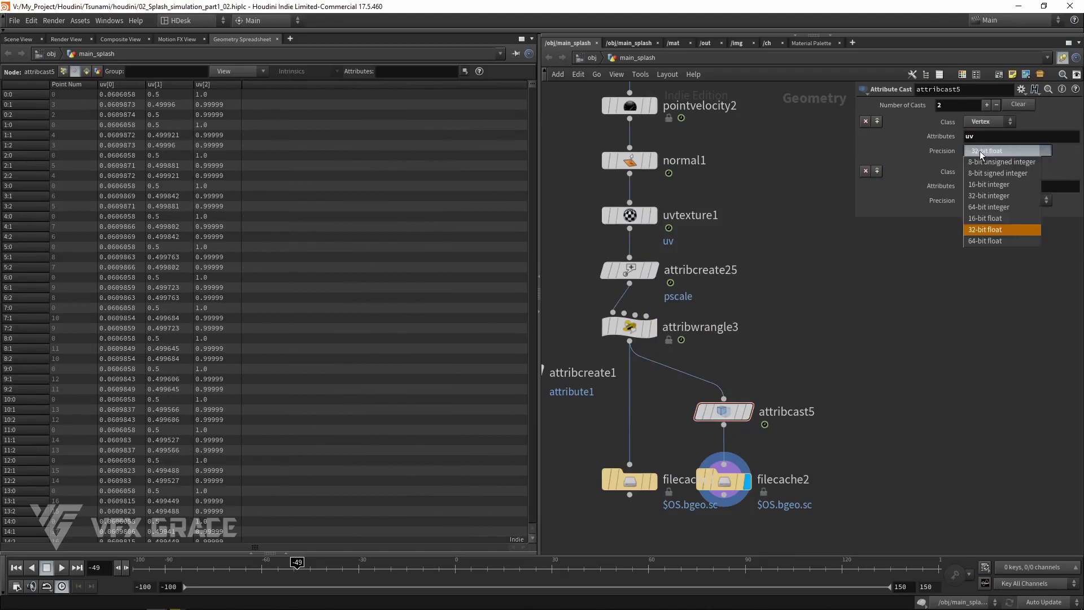
{"action": "left_click", "coordinate": [999, 220]}
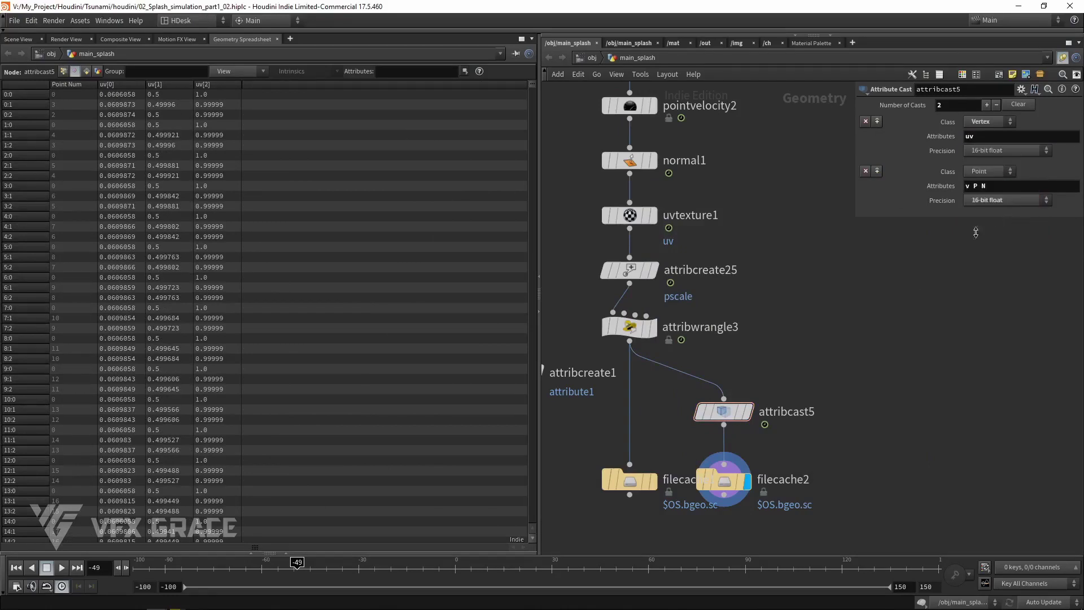
{"action": "left_click", "coordinate": [700, 413]}
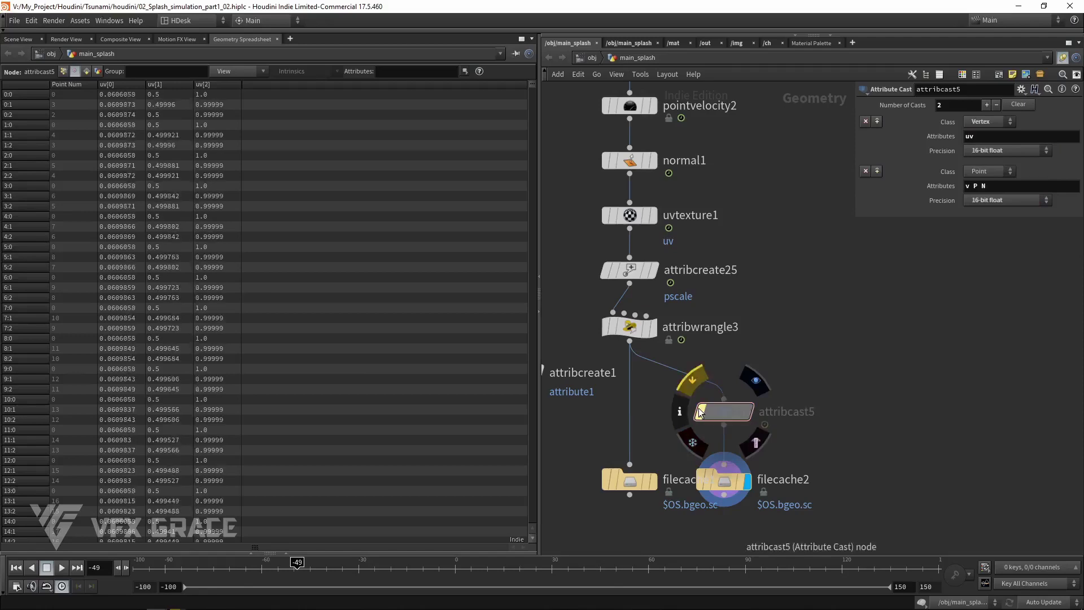
Save the filecache2 geometry to disk.
{"action": "left_click", "coordinate": [717, 481]}
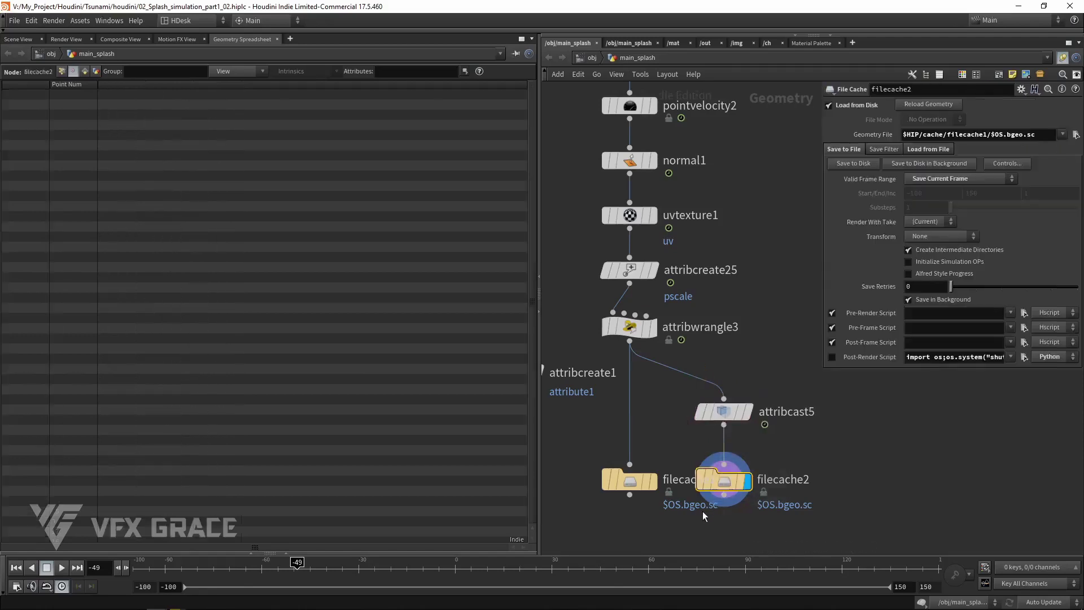
{"action": "left_click", "coordinate": [859, 163]}
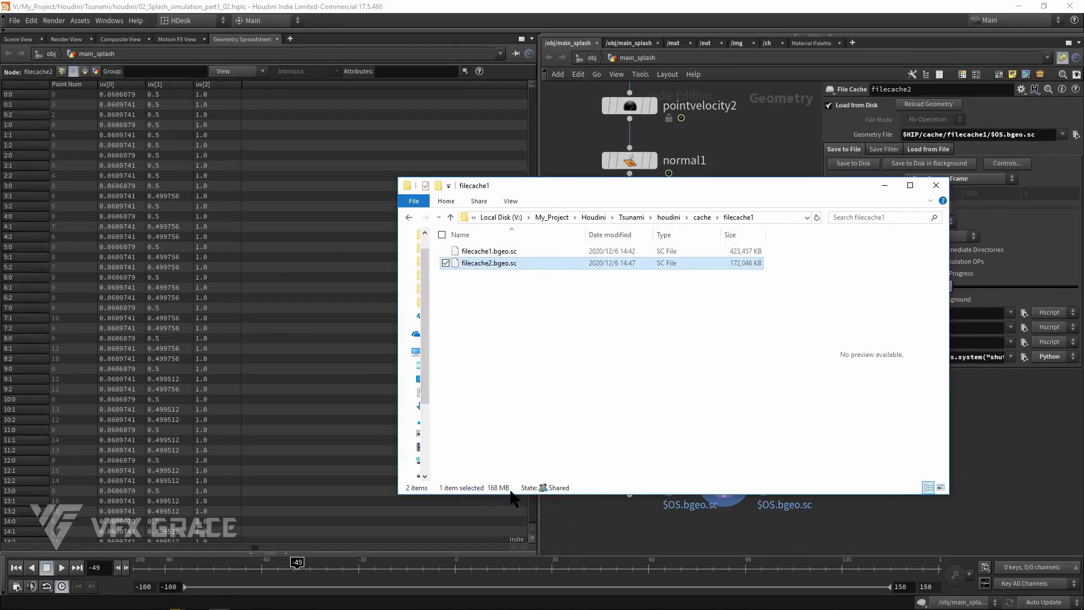
Compare the file sizes of filecache1.bgeo.sc and filecache2.bgeo.sc in the cache folder, and return to the node network.
{"action": "left_click", "coordinate": [510, 251]}
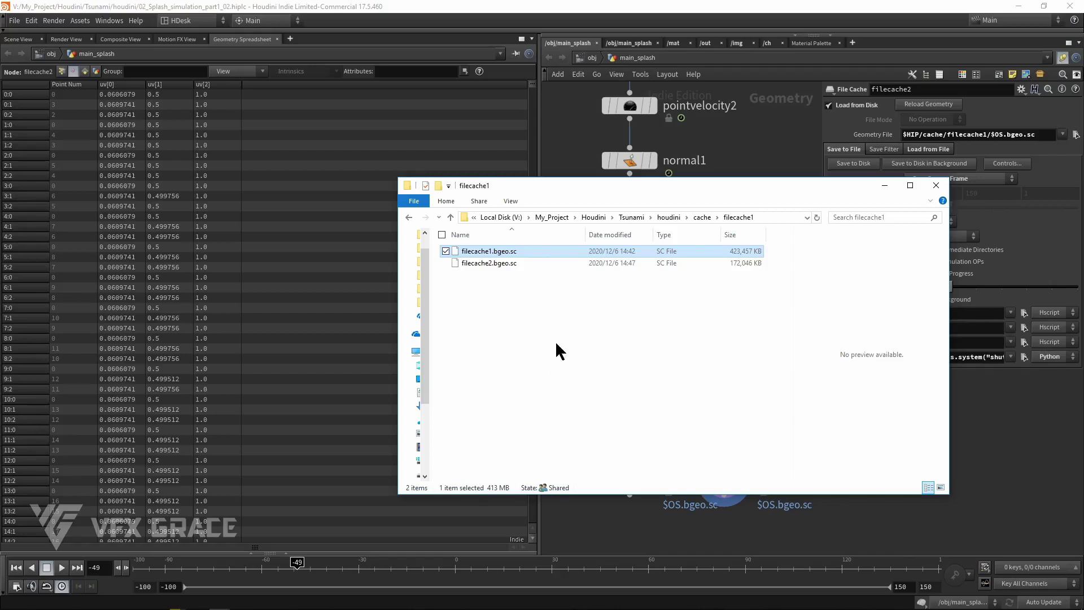
{"action": "left_click_drag", "start_coordinate": [573, 189], "coordinate": [516, 220]}
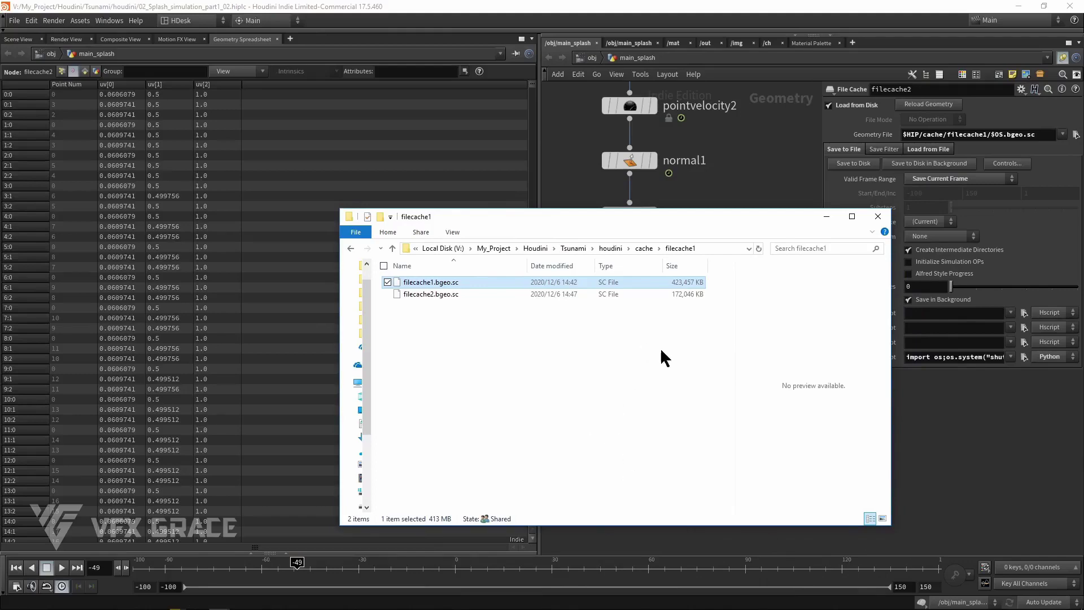
{"action": "left_click_drag", "start_coordinate": [679, 218], "coordinate": [659, 313]}
{"action": "left_click", "coordinate": [755, 236]}
{"action": "scroll", "coordinate": [693, 310], "scroll_direction": "down", "scroll_amount": 5}
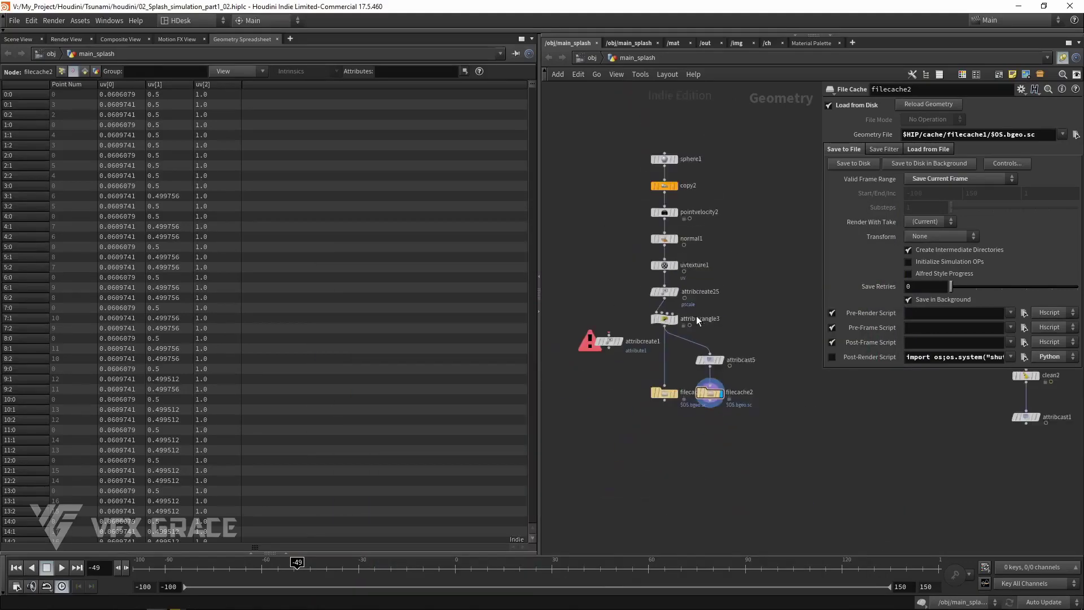
{"action": "scroll", "coordinate": [681, 366], "scroll_direction": "up", "scroll_amount": 5}
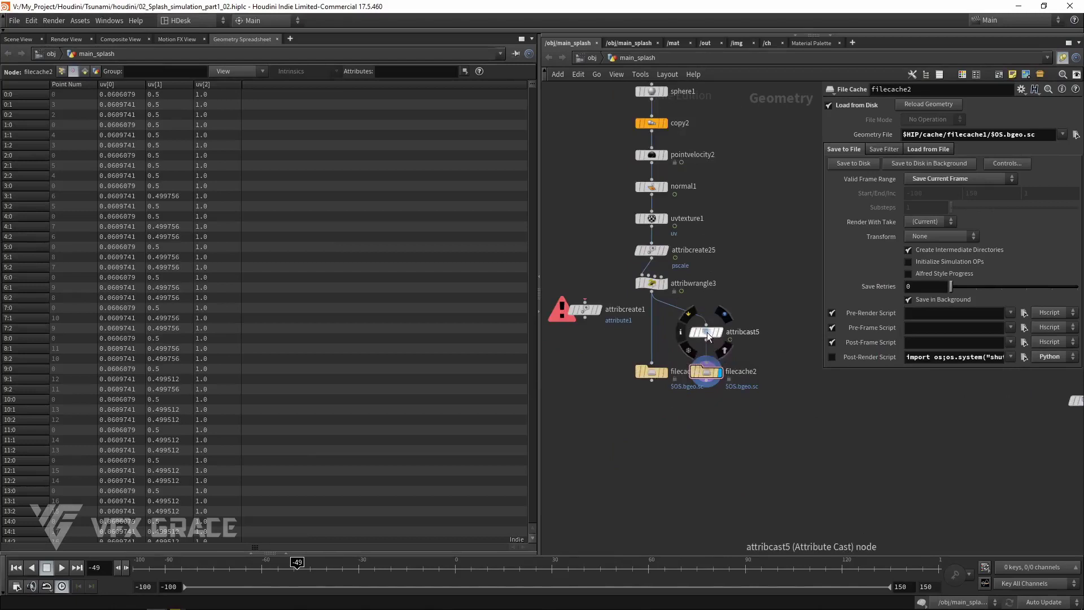
Examine the node information of attribcast5, including its point and vertex attribute types and precision.
{"action": "middle_click_drag", "start_coordinate": [707, 332], "coordinate": [733, 337]}
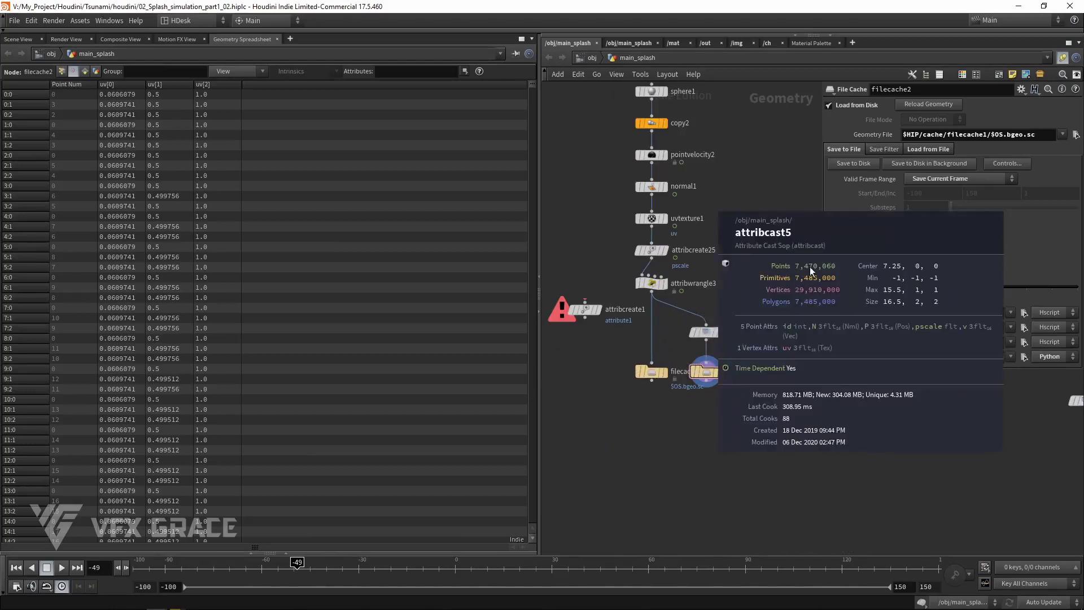
{"action": "middle_click_drag", "start_coordinate": [806, 266], "coordinate": [807, 273]}
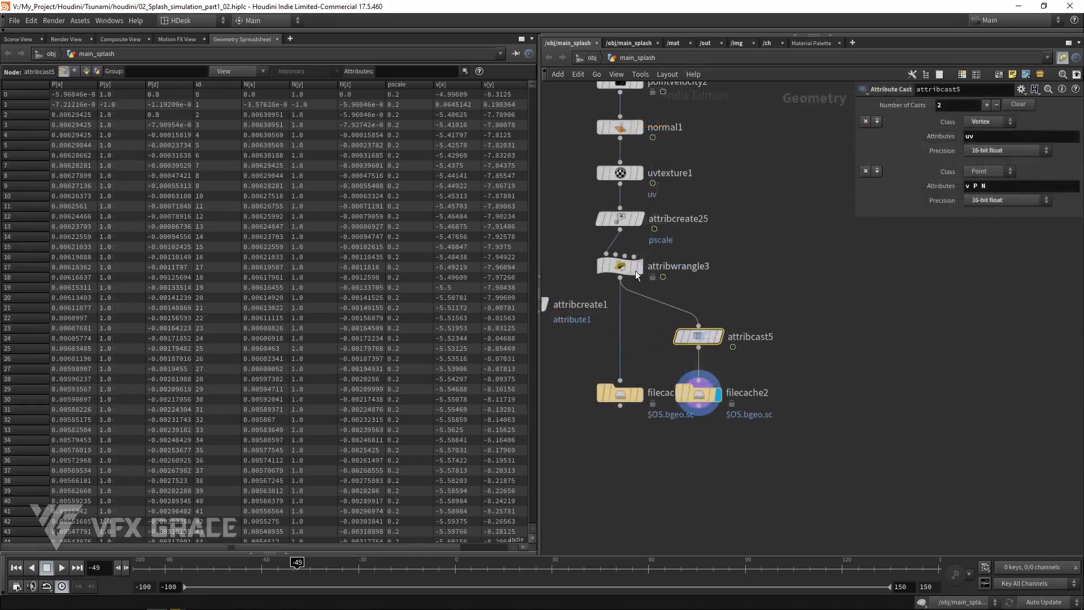
{"action": "middle_click", "coordinate": [623, 266]}
Open the Attribute Cast help, read its table of precision types and value ranges, and move the help window away from the node parameters.
{"action": "key", "text": "F1"}
{"action": "scroll", "coordinate": [870, 183], "scroll_direction": "down", "scroll_amount": 3}
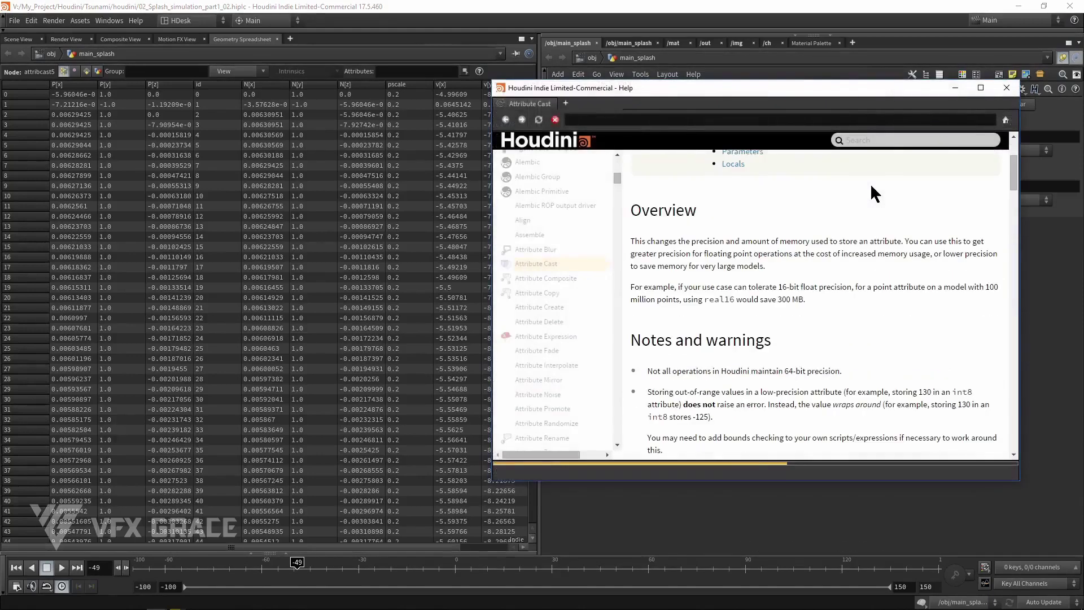
{"action": "scroll", "coordinate": [871, 187], "scroll_direction": "down", "scroll_amount": 8}
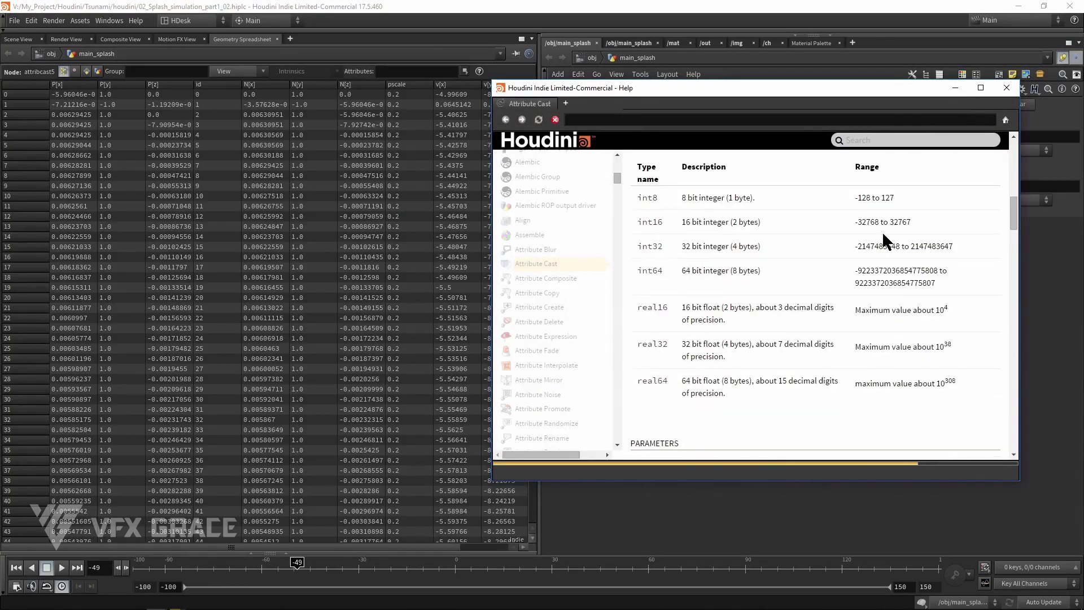
{"action": "left_click", "coordinate": [709, 510]}
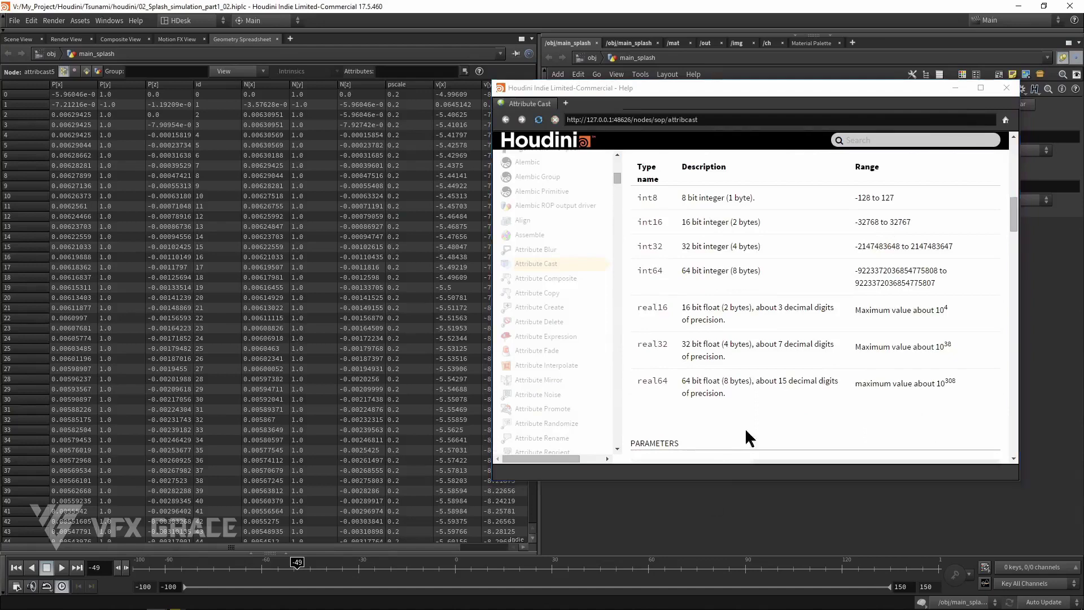
{"action": "left_click_drag", "start_coordinate": [929, 88], "coordinate": [1031, 452]}
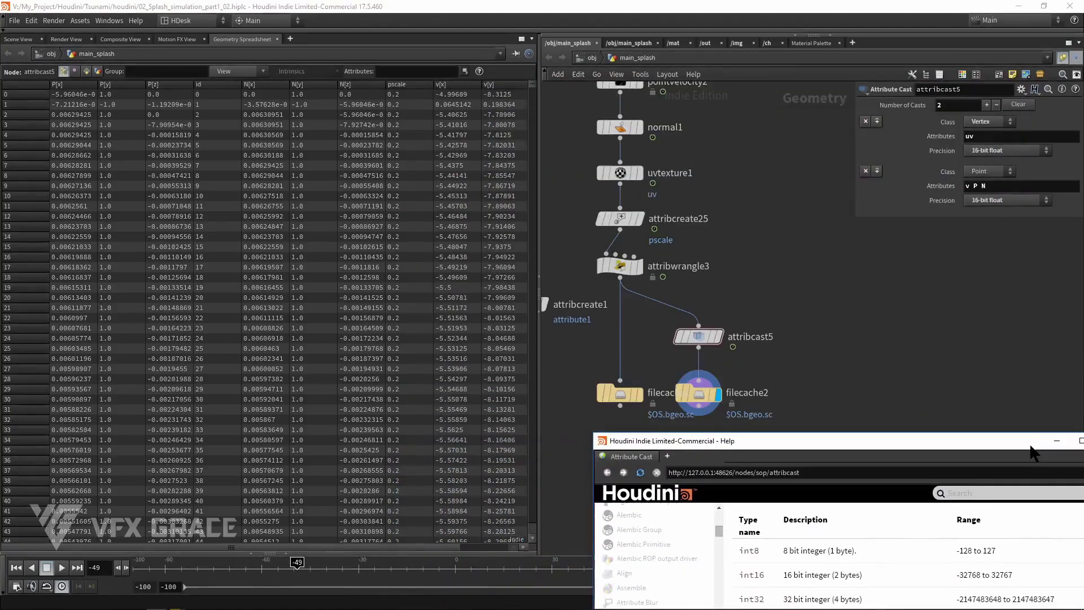
Try adding id to the attributes of attribcast5's 16-bit float point cast, and undo the change after checking the id values.
{"action": "left_click", "coordinate": [1022, 186]}
{"action": "type", "text": "id"}
{"action": "key", "text": "Return"}
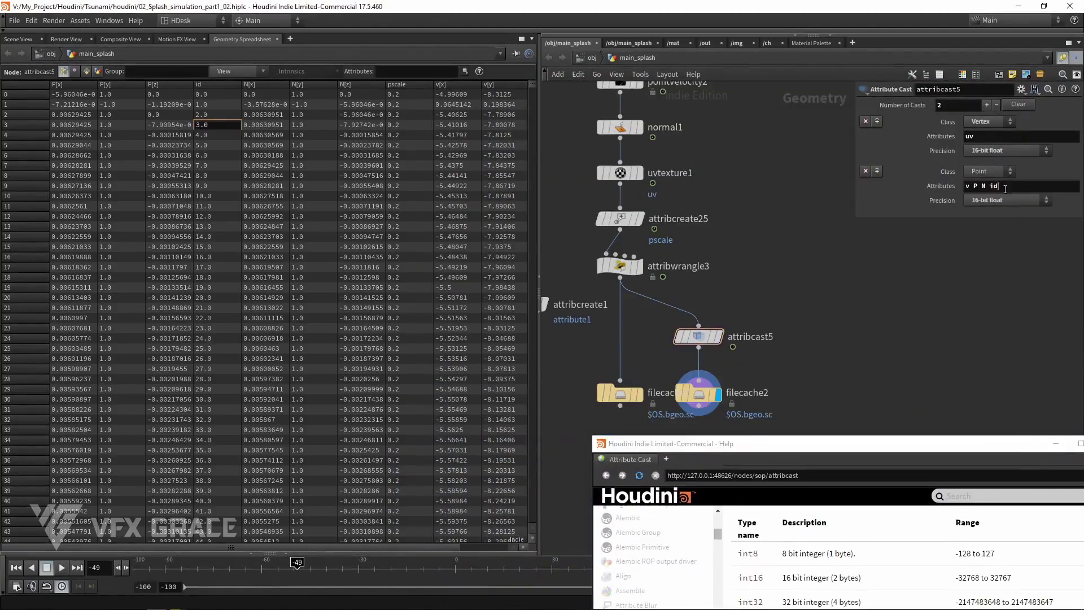
{"action": "left_click", "coordinate": [994, 187]}
{"action": "key", "text": "ctrl+z"}
{"action": "key", "text": "ctrl+z"}
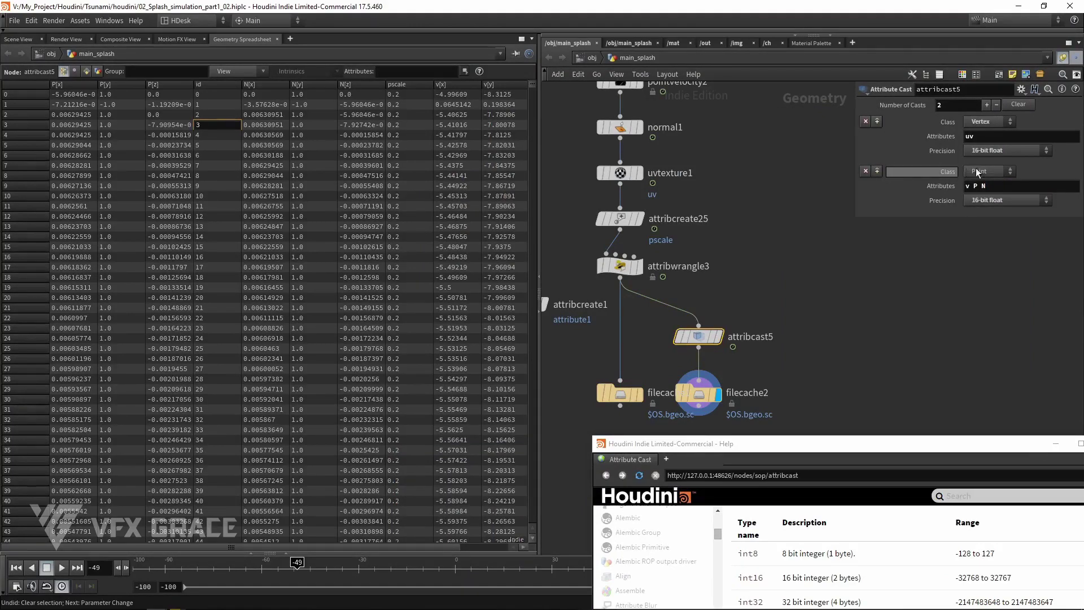
Insert another point cast in attribcast5 that converts the id attribute to 16-bit integer.
{"action": "left_click", "coordinate": [877, 171]}
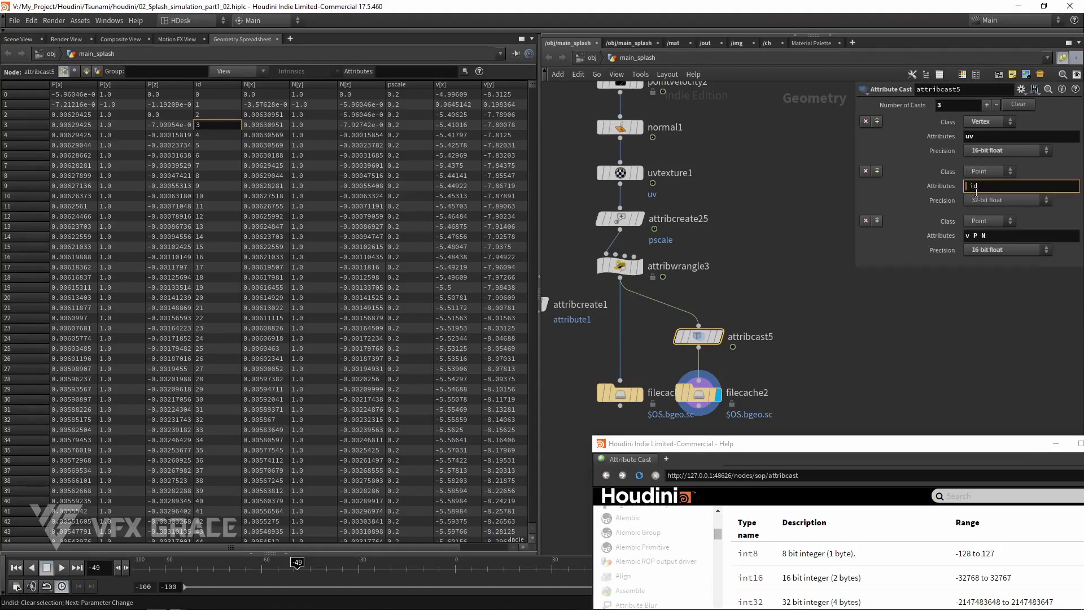
{"action": "left_click", "coordinate": [983, 200]}
{"action": "left_click", "coordinate": [986, 233]}
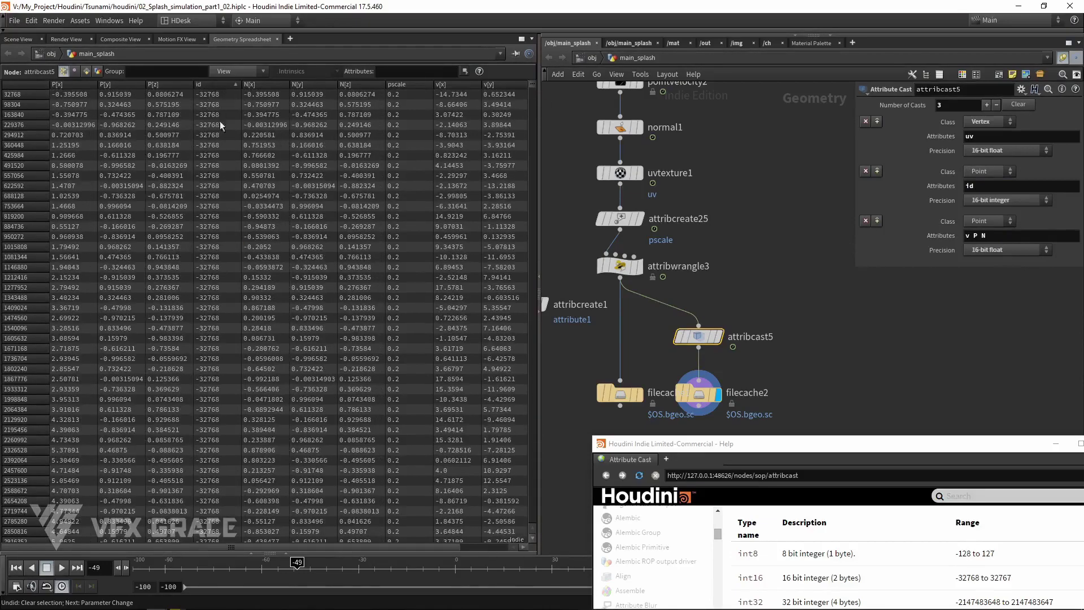
Sort the point spreadsheet by id in both directions and compare the extreme values with the int16 range in the help.
{"action": "left_click", "coordinate": [204, 85]}
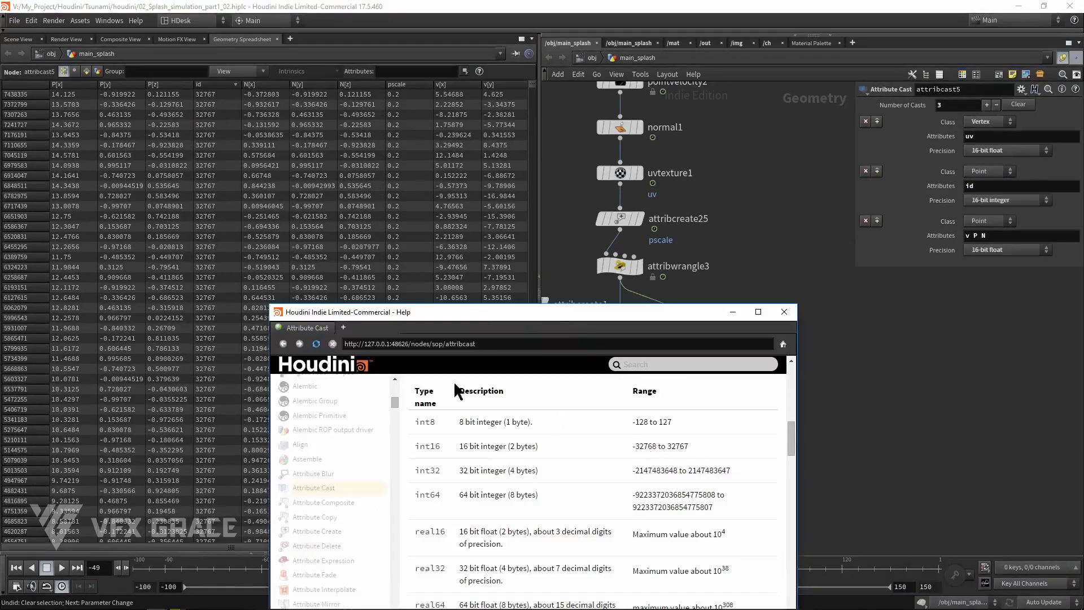
{"action": "left_click", "coordinate": [208, 86]}
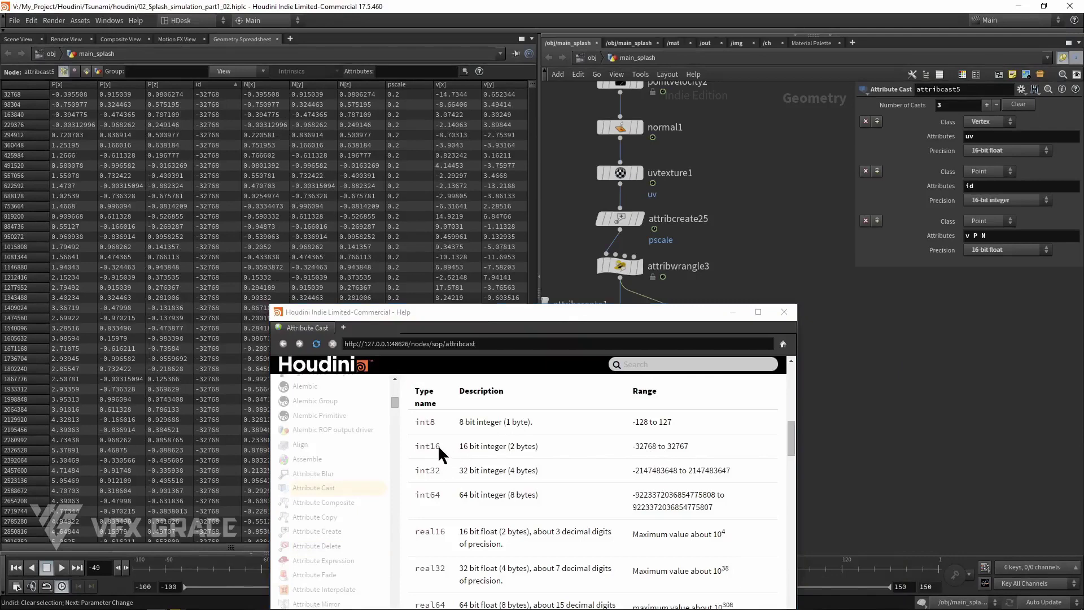
{"action": "left_click_drag", "start_coordinate": [463, 319], "coordinate": [536, 326]}
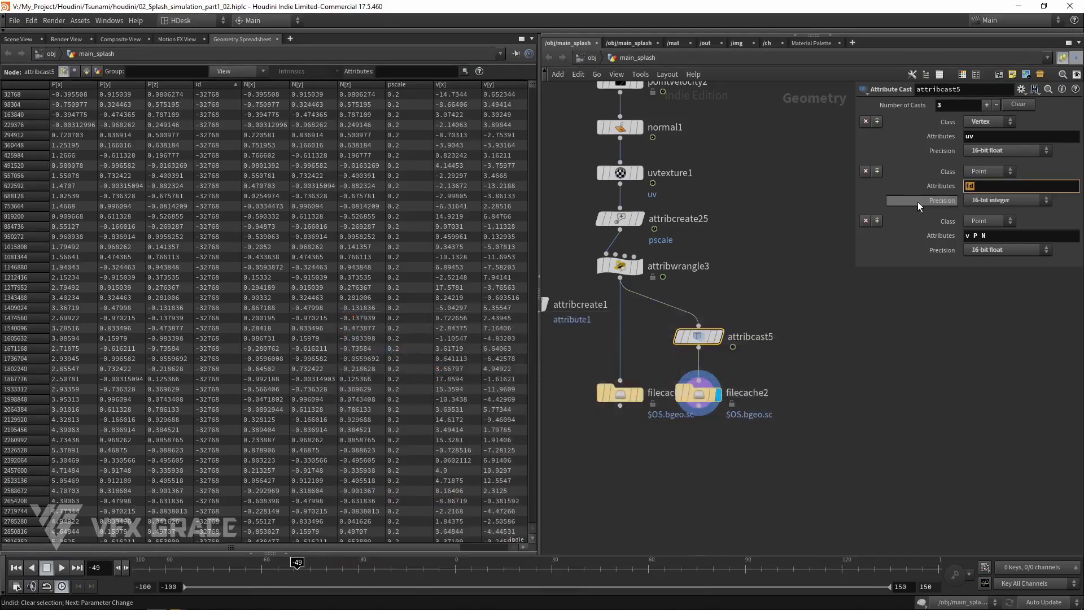
Remove the id cast from attribcast5, leaving its precision choice unchanged.
{"action": "left_click", "coordinate": [1011, 201]}
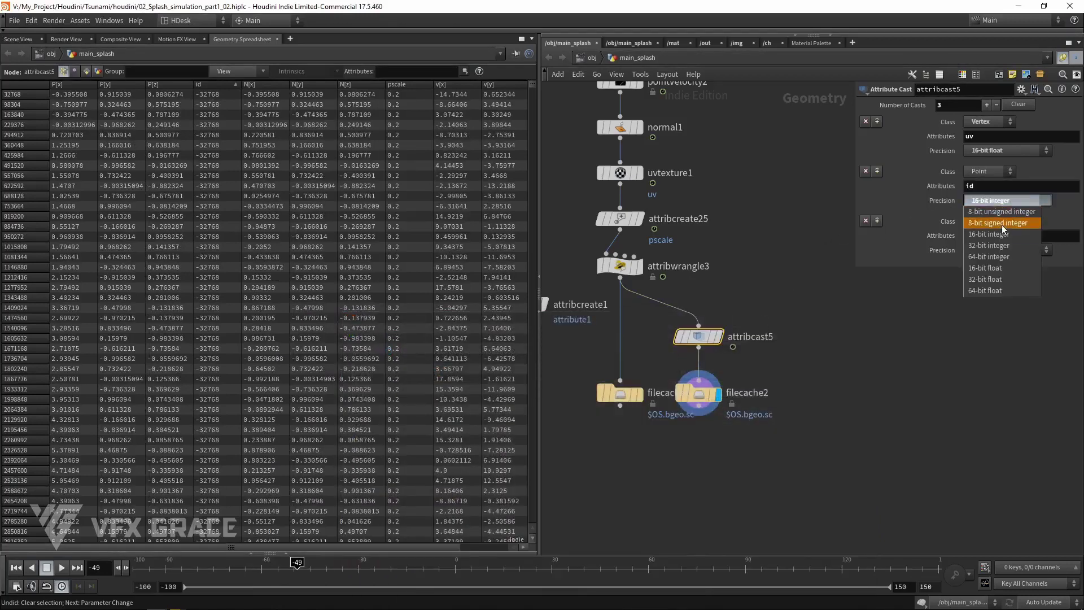
{"action": "left_click", "coordinate": [915, 191]}
{"action": "left_click", "coordinate": [866, 170]}
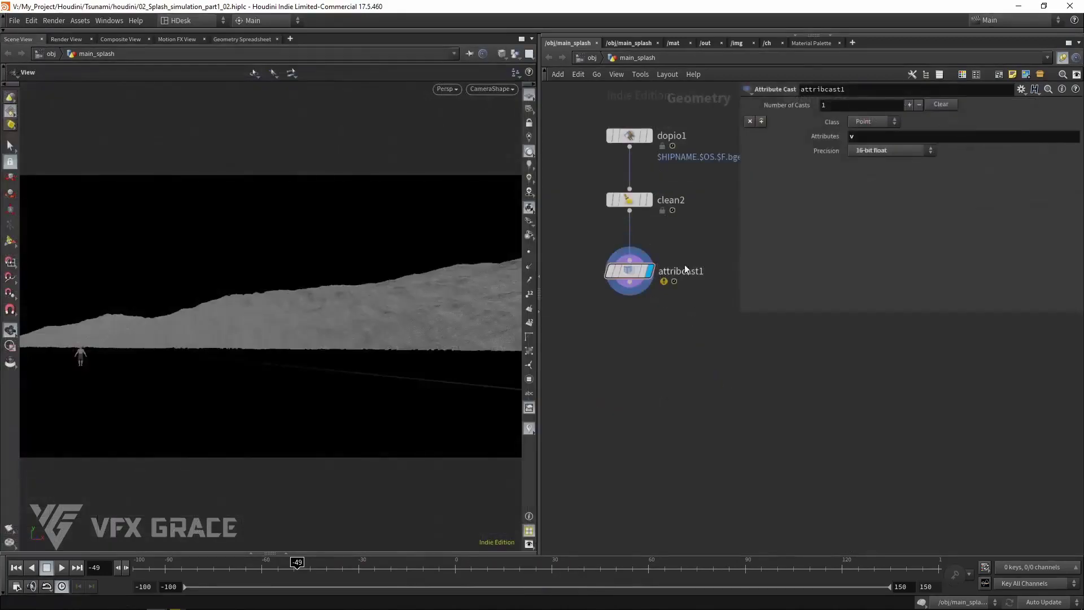
Review the Remove Attribs pattern of clean2 and the 16-bit float cast of point attribute v in attribcast1.
{"action": "left_click_drag", "start_coordinate": [824, 187], "coordinate": [960, 187]}
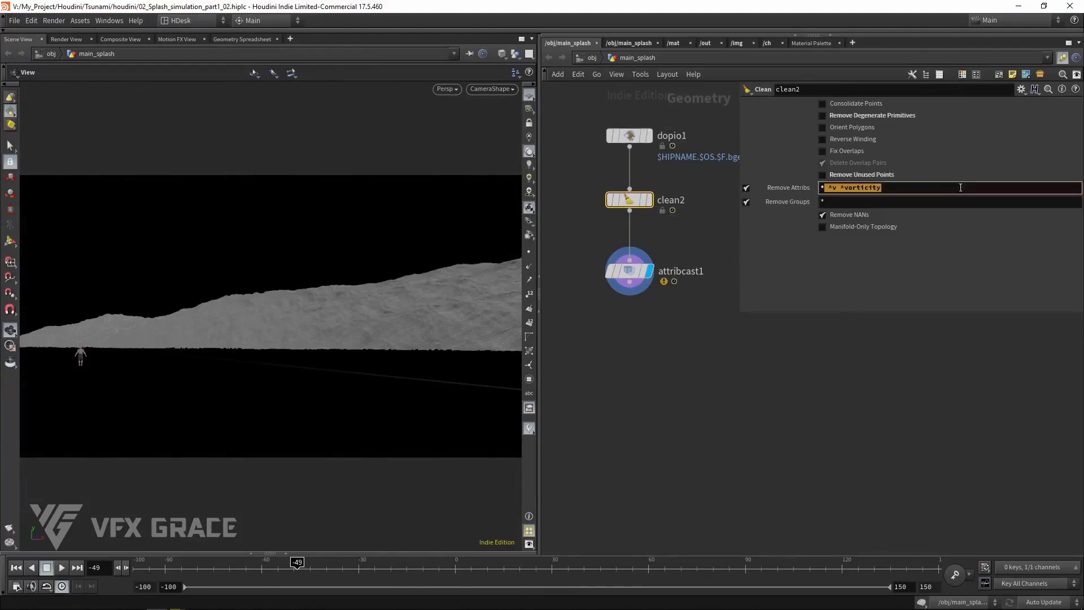
{"action": "left_click_drag", "start_coordinate": [708, 304], "coordinate": [627, 266]}
{"action": "left_click_drag", "start_coordinate": [868, 138], "coordinate": [796, 151]}
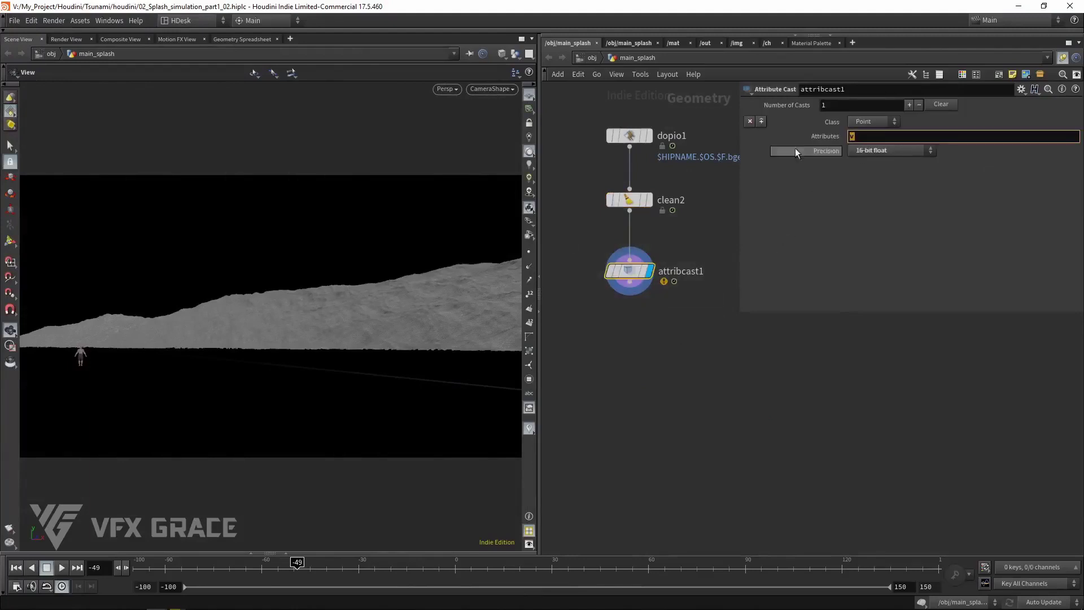
{"action": "left_click", "coordinate": [861, 170]}
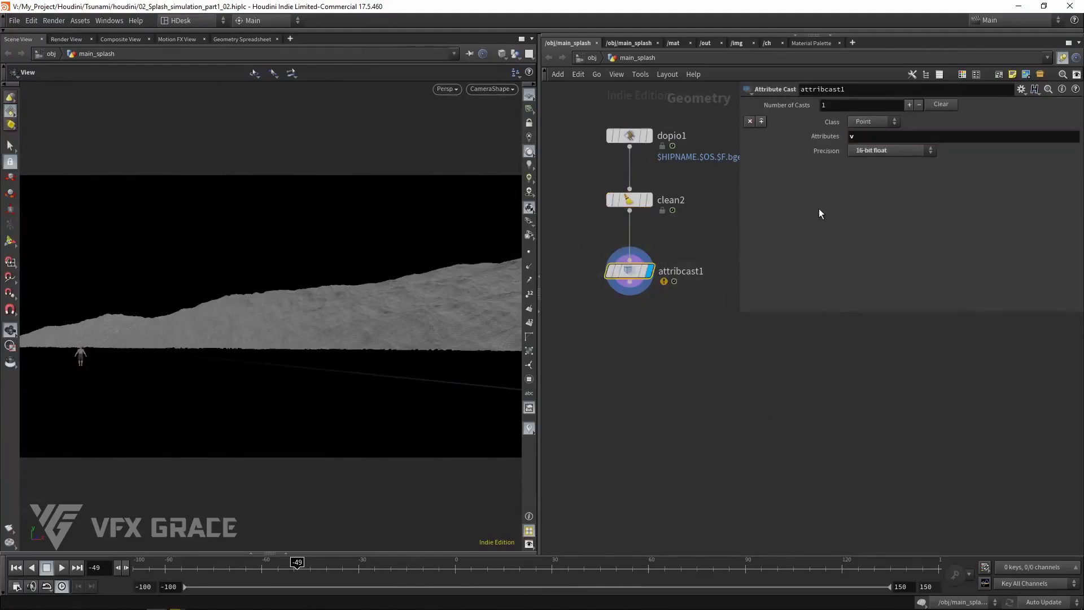
{"action": "left_click", "coordinate": [704, 226]}
Find the File Cache node to add below attribcast1.
{"action": "middle_click_drag", "start_coordinate": [681, 329], "coordinate": [668, 312]}
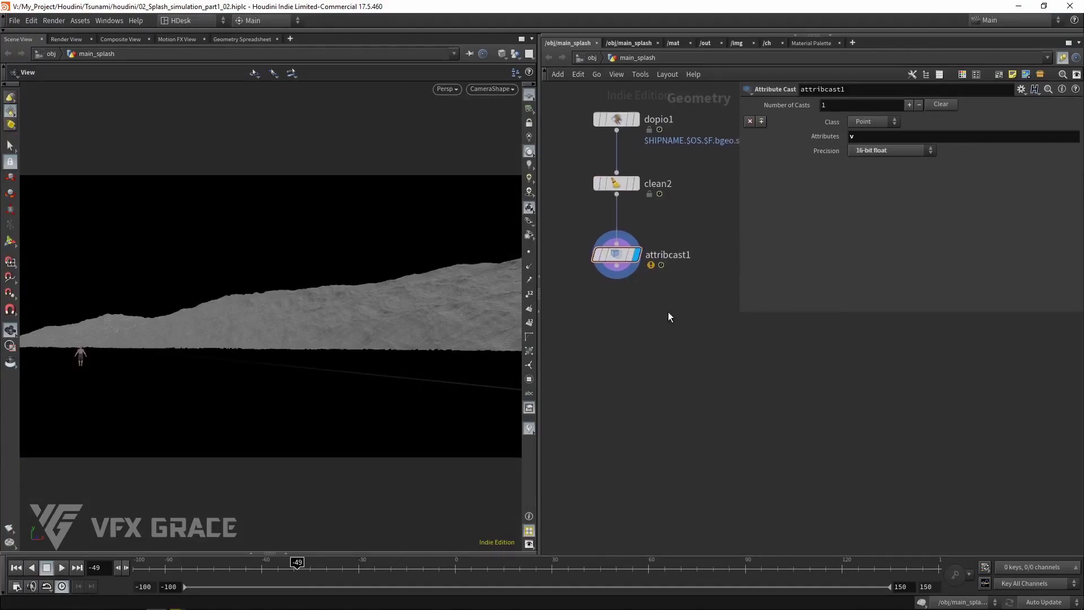
{"action": "key", "text": "Tab"}
{"action": "type", "text": "fc"}
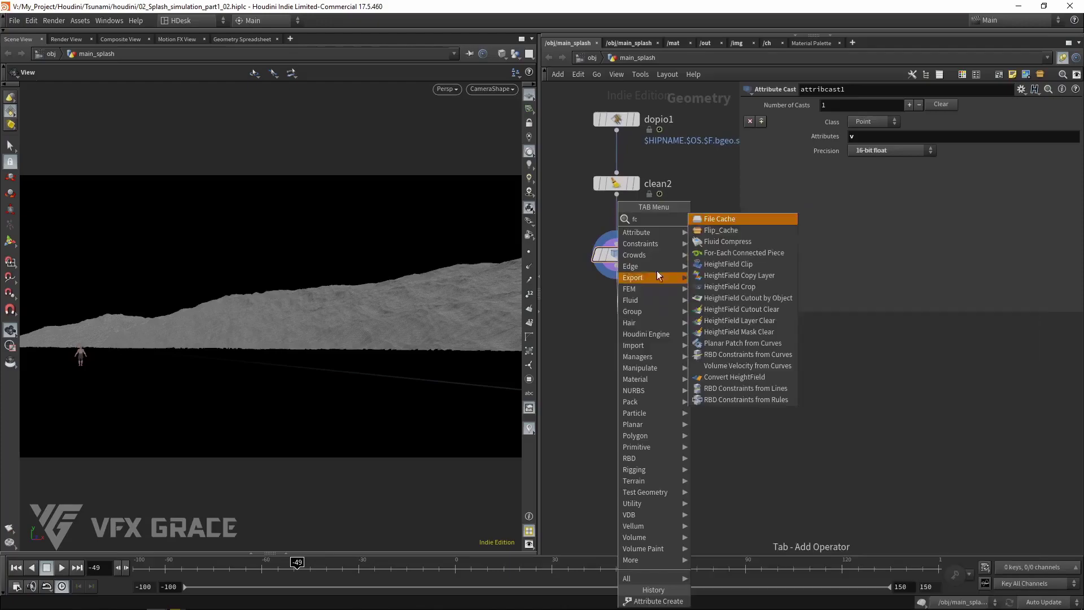